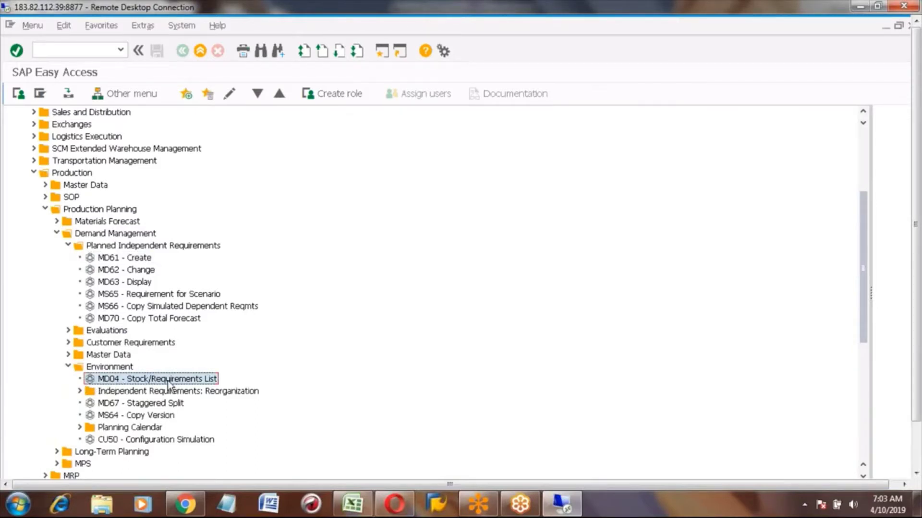
Switch to the Excel notes and add "MD04 - Stock/Requirements List" in cell C196.
{"action": "left_click", "coordinate": [353, 504]}
{"action": "left_click", "coordinate": [171, 321]}
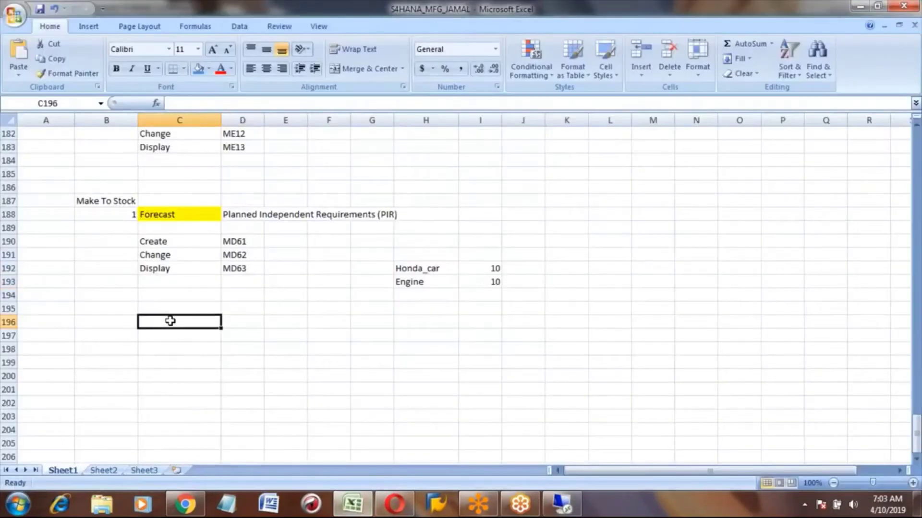
{"action": "type", "text": "MD04 - Stock/Requirements List"}
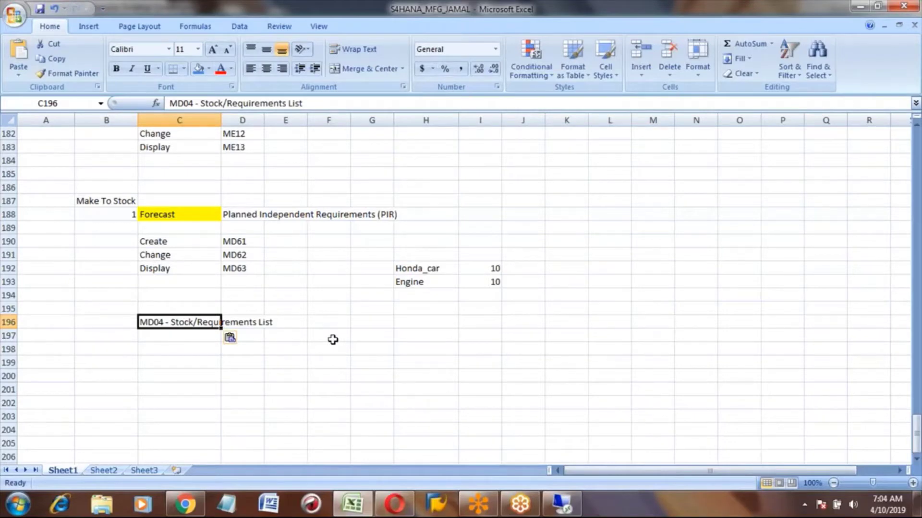
Return to SAP and display the MD04 Stock/Requirements List for material HONDA_CAR in plant 3001.
{"action": "key", "text": "alt+Tab"}
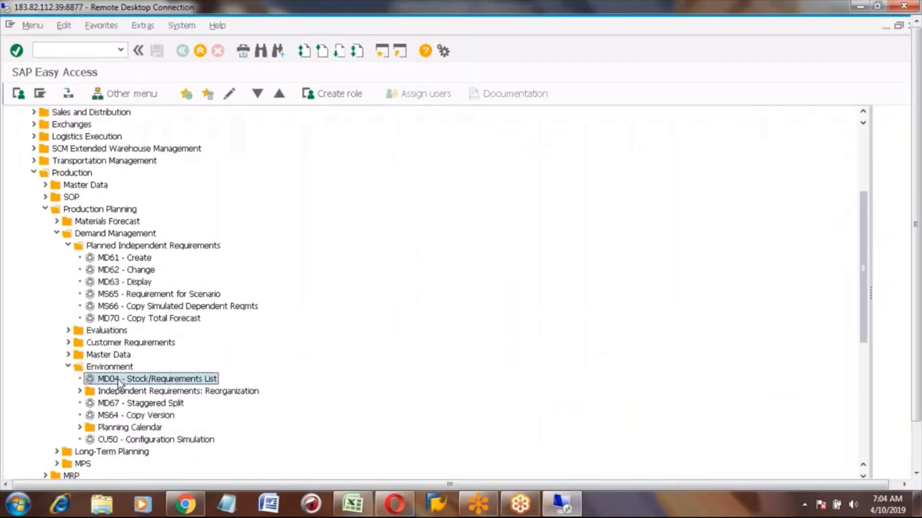
{"action": "double_click", "coordinate": [117, 379]}
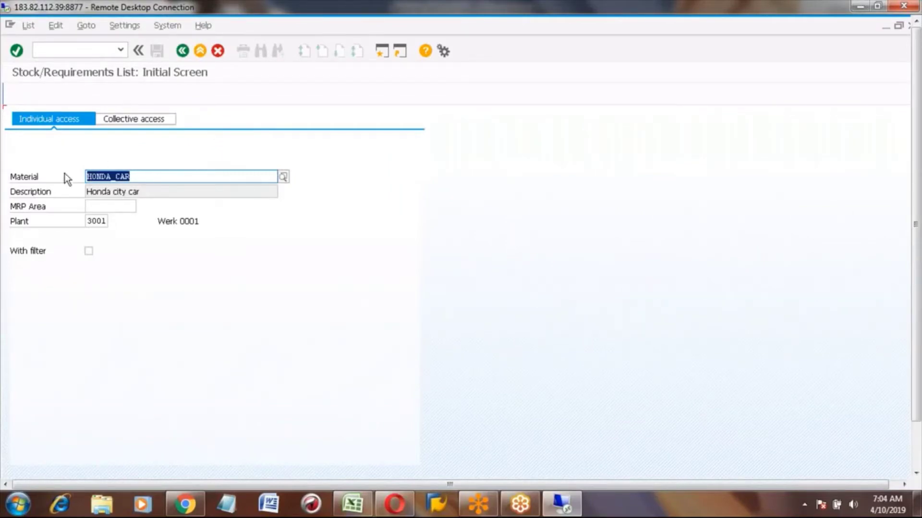
{"action": "left_click", "coordinate": [141, 176]}
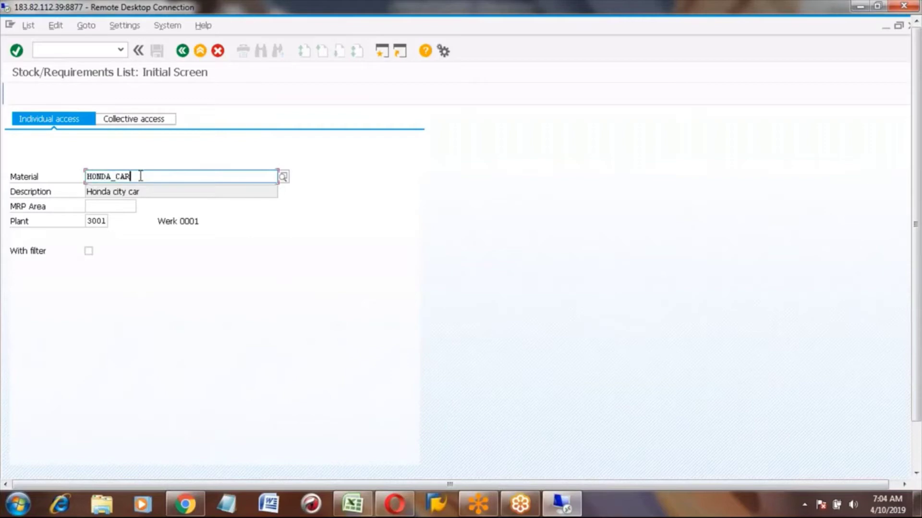
{"action": "left_click", "coordinate": [96, 221]}
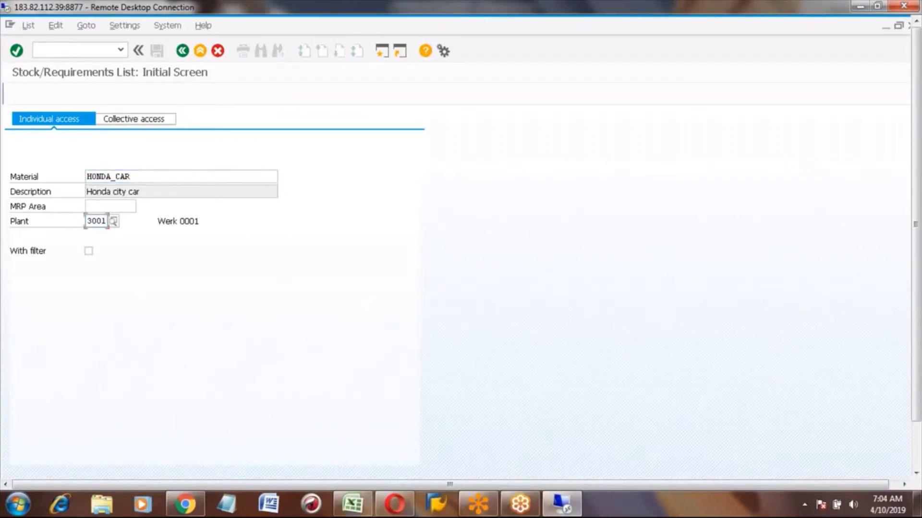
{"action": "key", "text": "Return"}
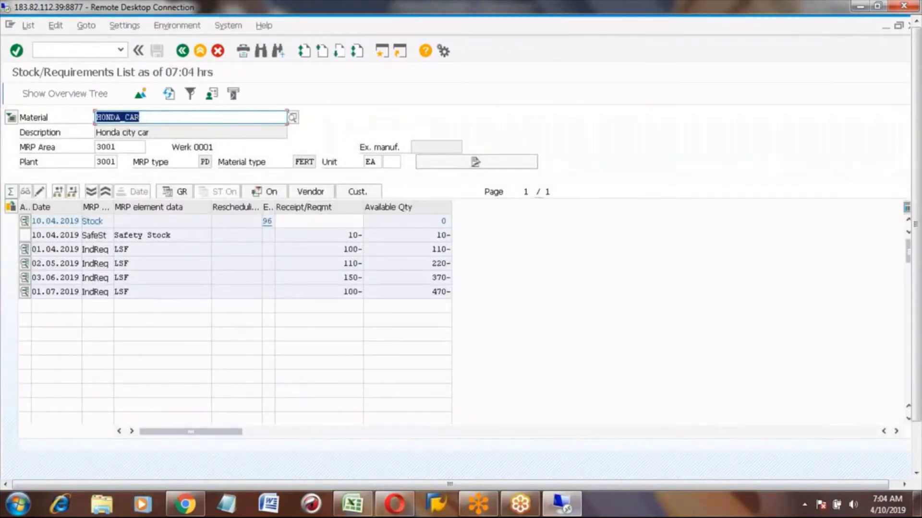
Look through the independent requirement rows with element data LSF in the stock/requirements list.
{"action": "left_click", "coordinate": [141, 251]}
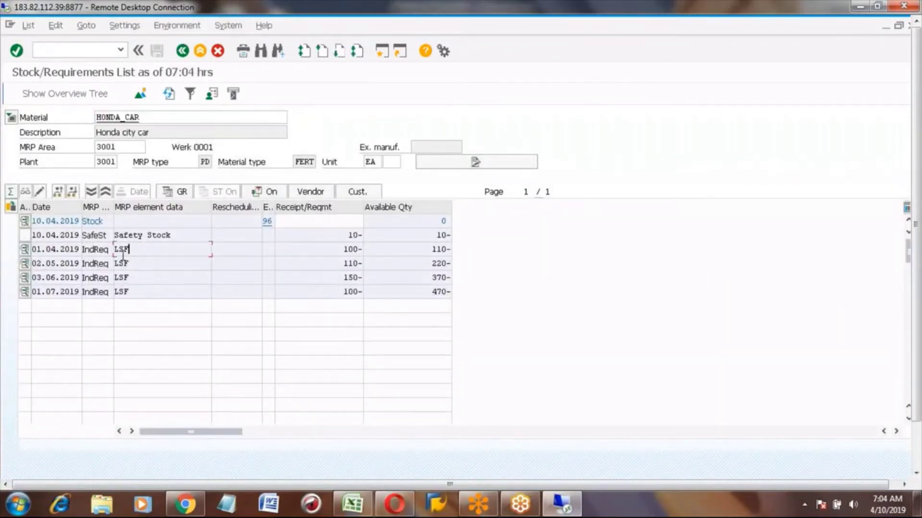
{"action": "left_click", "coordinate": [96, 250]}
{"action": "left_click", "coordinate": [93, 264]}
{"action": "left_click", "coordinate": [341, 249]}
{"action": "scroll", "coordinate": [603, 318], "scroll_direction": "down", "scroll_amount": 2}
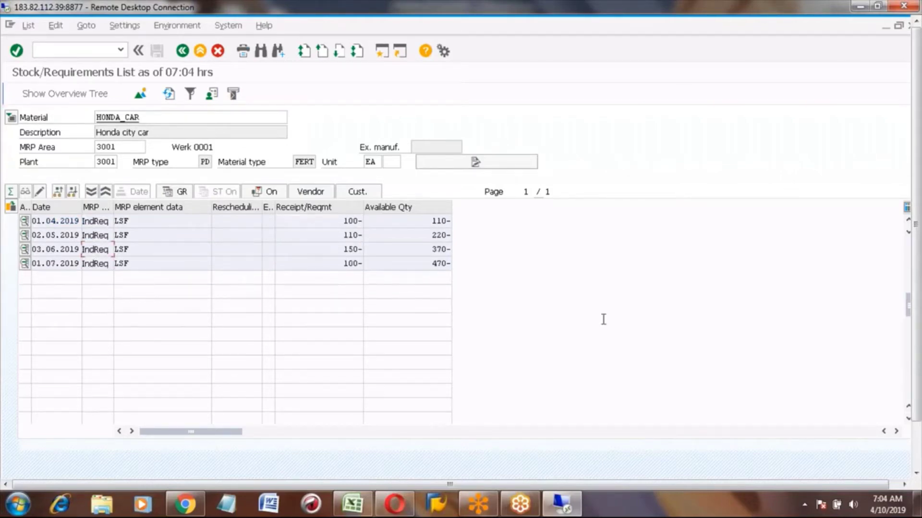
{"action": "left_click", "coordinate": [908, 222]}
{"action": "left_click", "coordinate": [907, 222]}
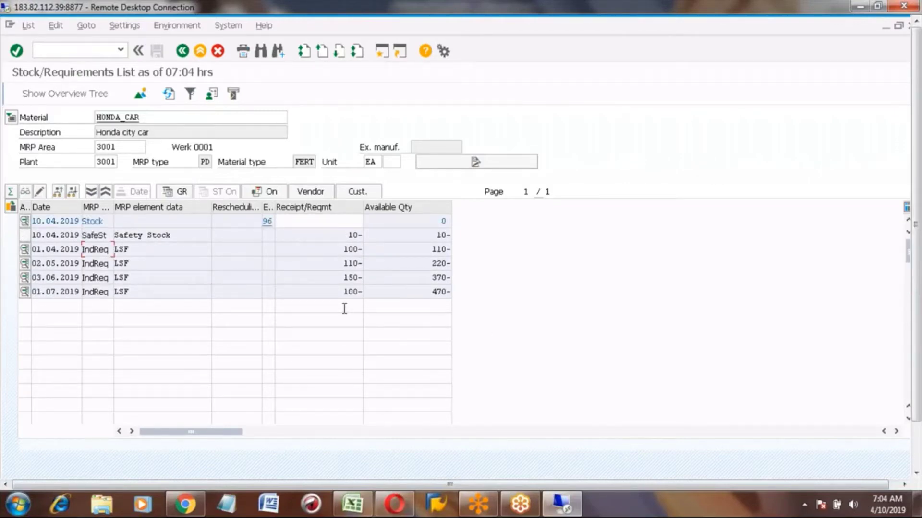
Check the stock row's available quantity and the safety stock row's requirement quantity.
{"action": "left_click", "coordinate": [98, 221]}
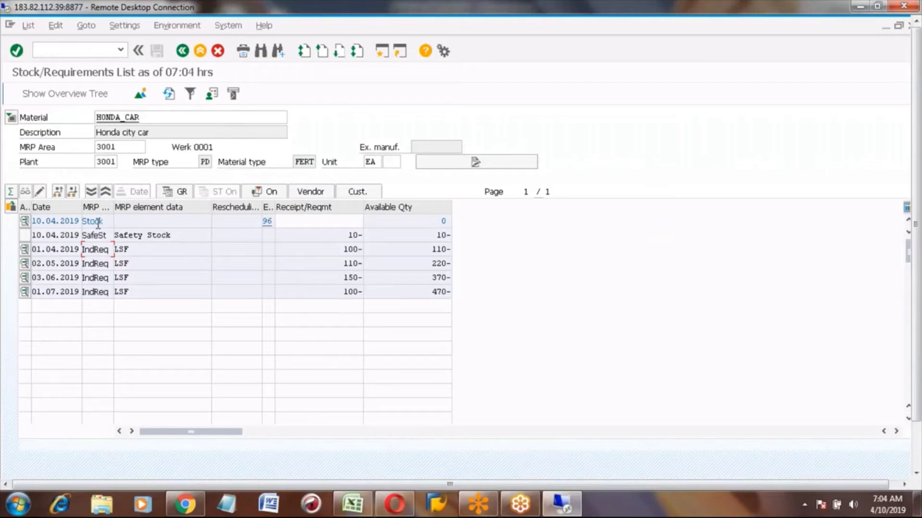
{"action": "left_click", "coordinate": [440, 221]}
{"action": "double_click", "coordinate": [441, 221]}
{"action": "left_click", "coordinate": [336, 236]}
{"action": "key", "text": "shift+Right"}
{"action": "key", "text": "shift+Right"}
{"action": "key", "text": "shift+Right"}
Examine the requirement quantities of the 01.04.2019 and 02.05.2019 independent requirements against the available stock.
{"action": "left_click", "coordinate": [339, 250]}
{"action": "key", "text": "shift+Right"}
{"action": "key", "text": "shift+Right"}
{"action": "key", "text": "shift+Right"}
{"action": "key", "text": "shift+Right"}
{"action": "left_click", "coordinate": [129, 249]}
{"action": "left_click", "coordinate": [356, 250]}
{"action": "key", "text": "Down"}
{"action": "key", "text": "Down"}
{"action": "key", "text": "Down"}
{"action": "left_click", "coordinate": [141, 250]}
{"action": "left_click", "coordinate": [342, 249]}
{"action": "key", "text": "shift+Right"}
{"action": "key", "text": "shift+Right"}
{"action": "key", "text": "shift+Right"}
{"action": "key", "text": "shift+Right"}
{"action": "left_click", "coordinate": [136, 250]}
{"action": "left_click", "coordinate": [432, 222]}
{"action": "left_click", "coordinate": [334, 251]}
{"action": "left_click", "coordinate": [343, 263]}
{"action": "left_click_drag", "start_coordinate": [344, 263], "coordinate": [363, 264]}
{"action": "left_click", "coordinate": [332, 263]}
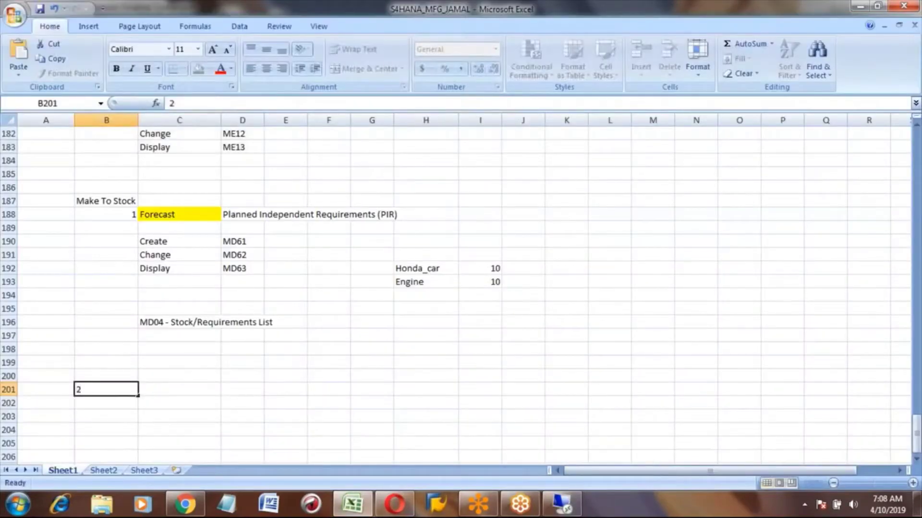
In the Excel notes, enter "MRP run" in cell C201 as the title of item 2.
{"action": "key", "text": "Tab"}
{"action": "type", "text": "MR"}
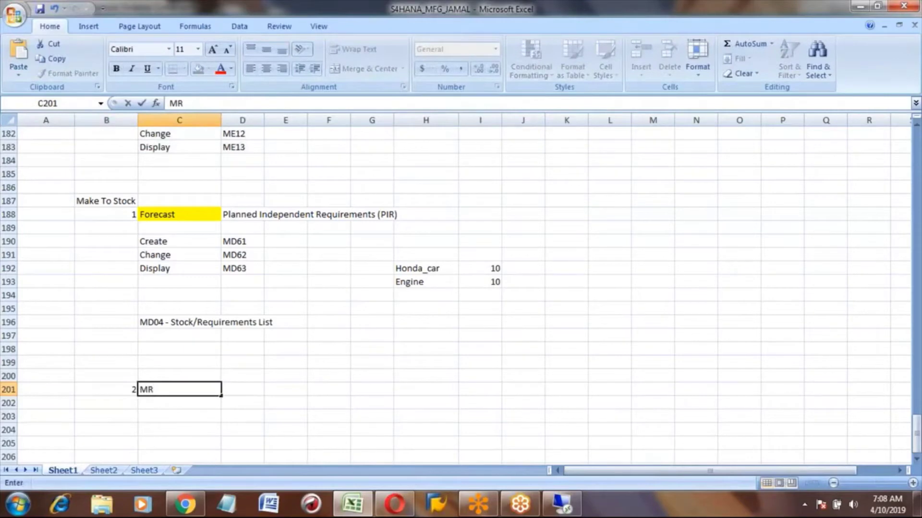
{"action": "type", "text": "P run"}
{"action": "key", "text": "Return"}
{"action": "key", "text": "Up"}
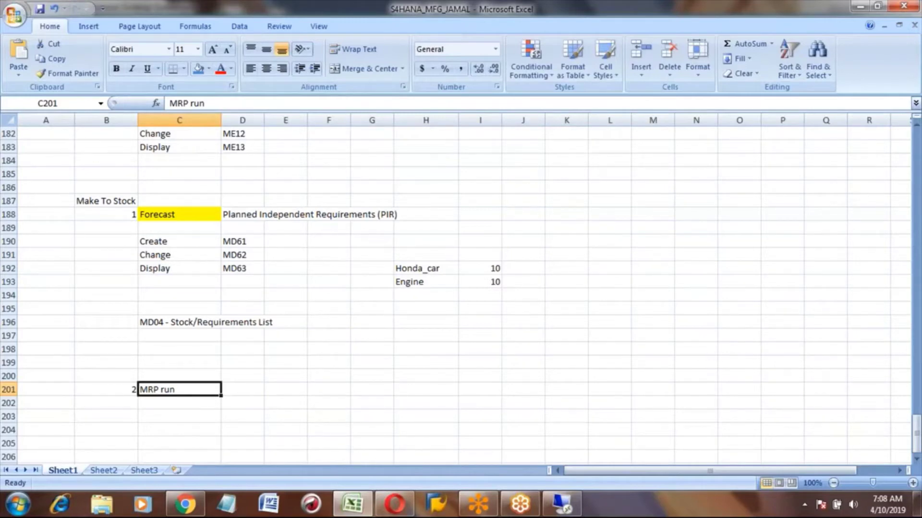
Fill the "MRP run" cell C201 with yellow.
{"action": "left_click", "coordinate": [123, 389]}
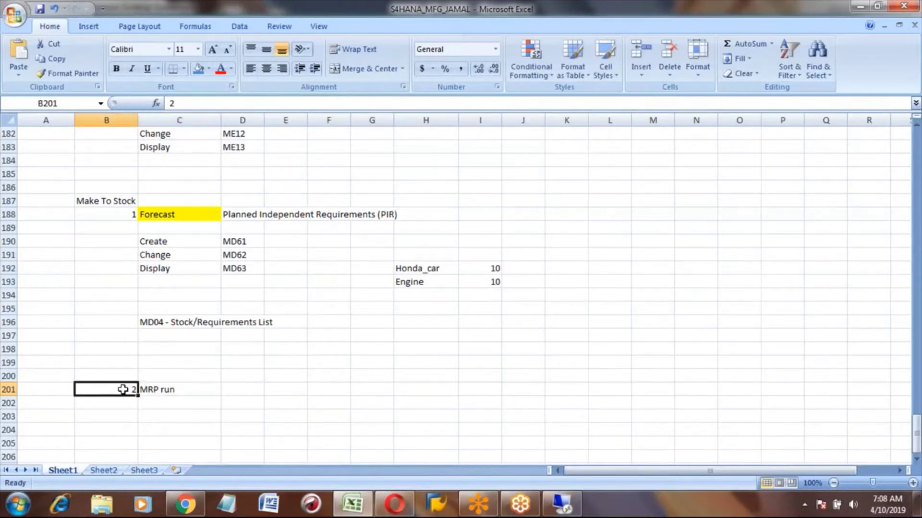
{"action": "left_click", "coordinate": [165, 392]}
{"action": "left_click", "coordinate": [210, 69]}
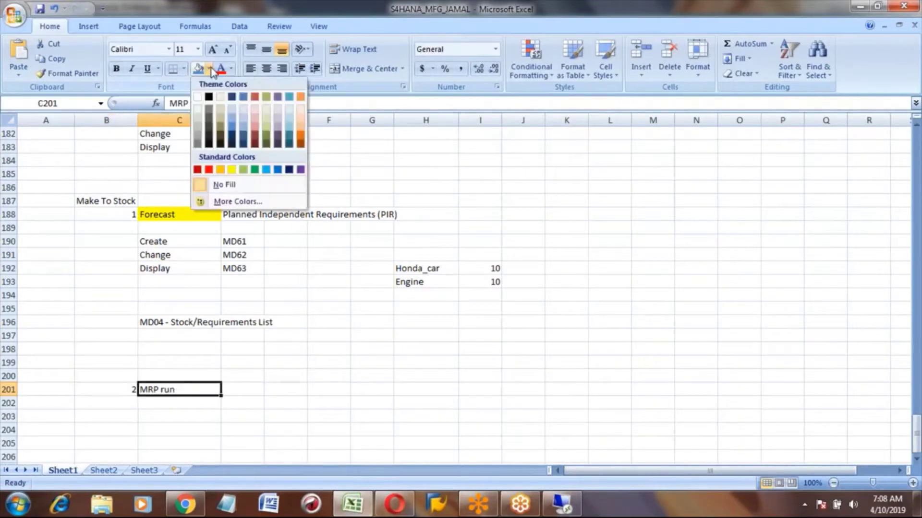
{"action": "left_click", "coordinate": [232, 170]}
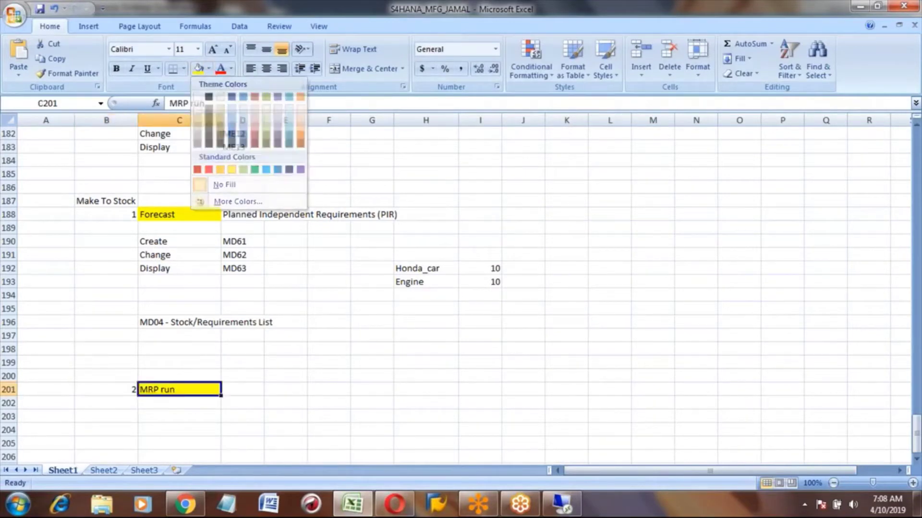
Enter "PIR" in cell D203 and the quantity 100 in cell E203.
{"action": "left_click", "coordinate": [177, 242]}
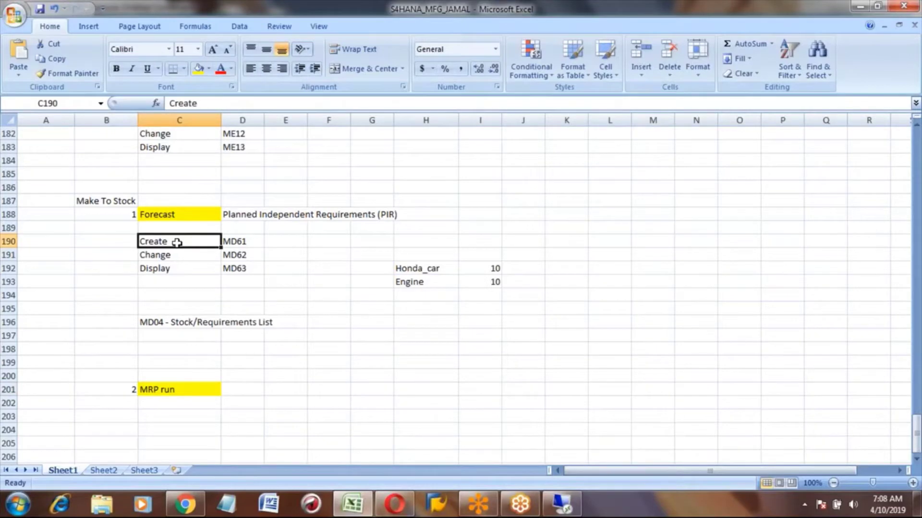
{"action": "left_click", "coordinate": [236, 417]}
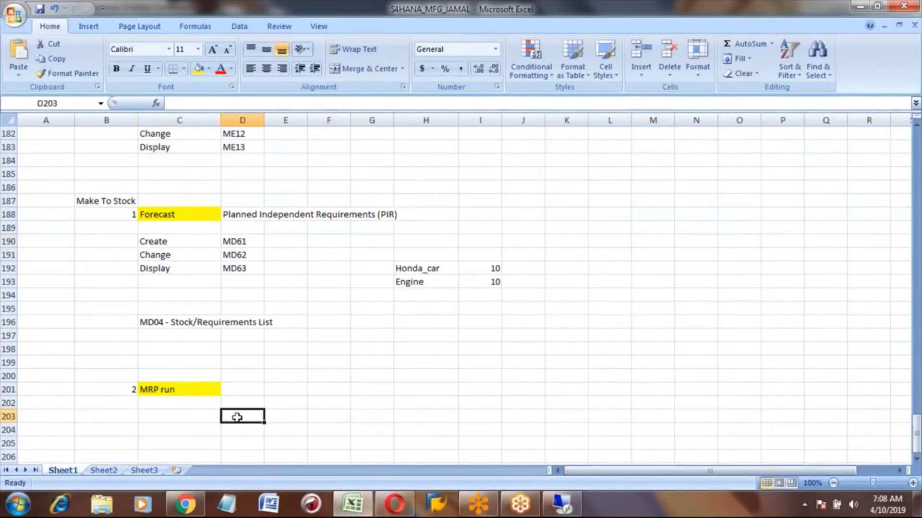
{"action": "type", "text": "PIR"}
{"action": "key", "text": "Tab"}
{"action": "type", "text": "10"}
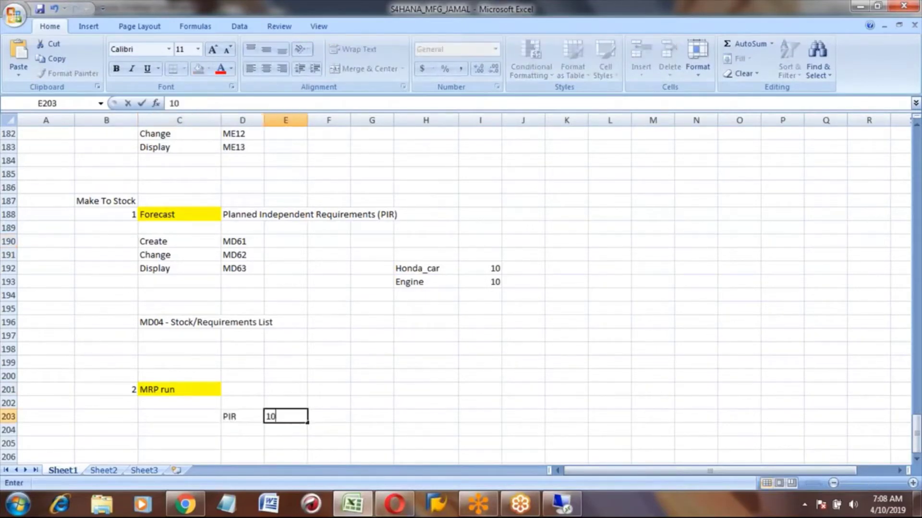
{"action": "type", "text": "0"}
{"action": "key", "text": "Return"}
{"action": "key", "text": "Up"}
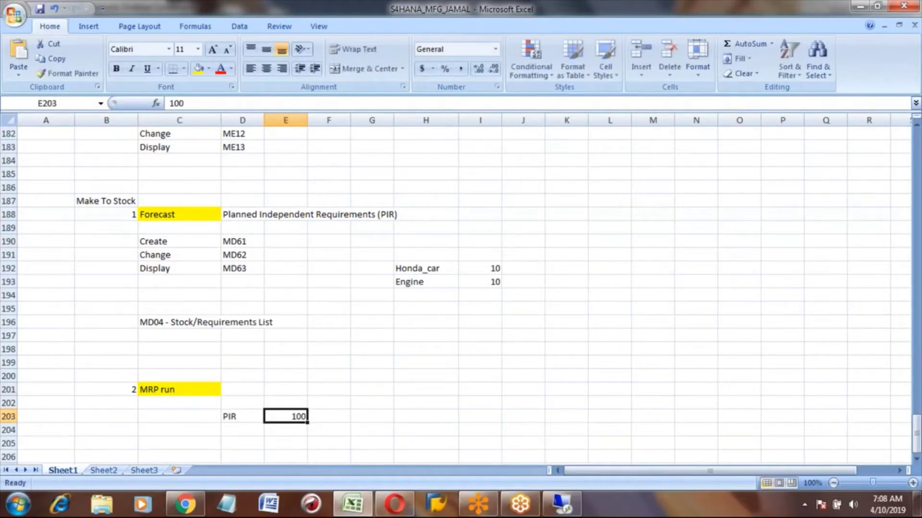
Extend the label in cell D203 to "PIR for Honda".
{"action": "key", "text": "Left"}
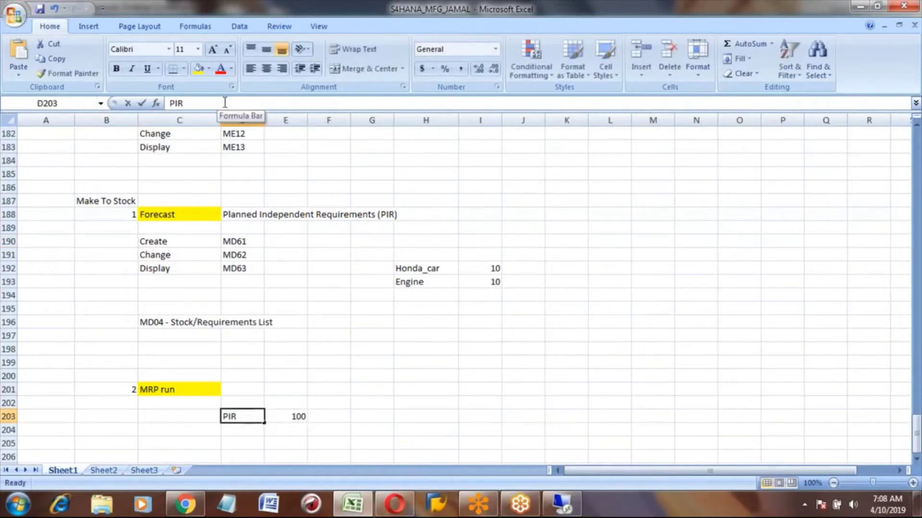
{"action": "left_click", "coordinate": [224, 102]}
{"action": "type", "text": "for"}
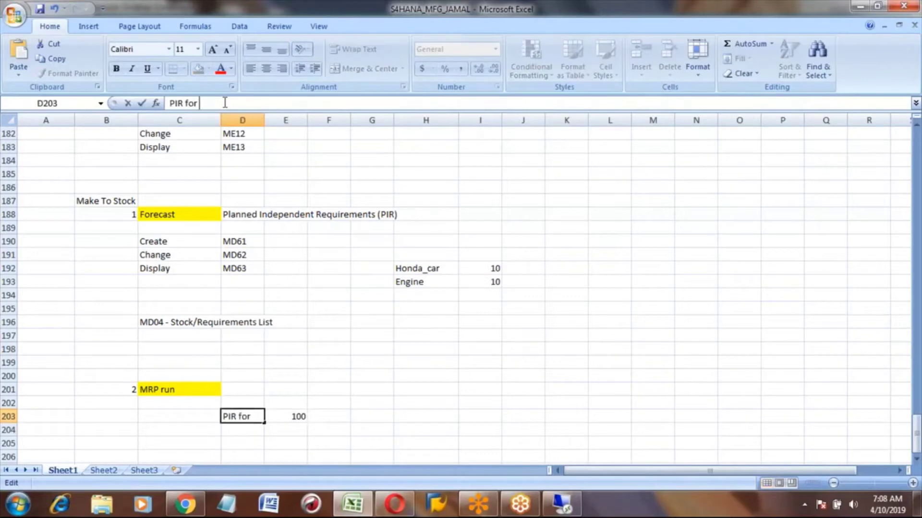
{"action": "type", "text": " Hon"}
{"action": "type", "text": "da"}
{"action": "key", "text": "Return"}
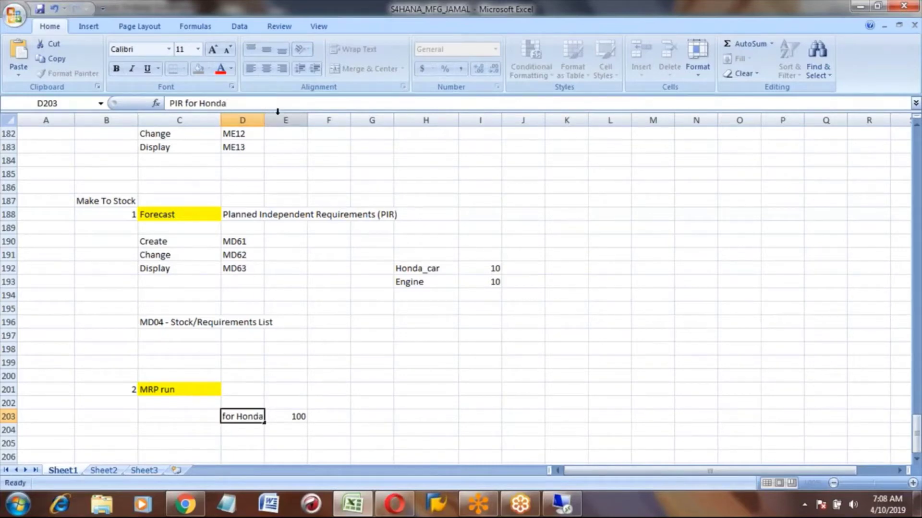
{"action": "left_click", "coordinate": [283, 418]}
{"action": "key", "text": "Left"}
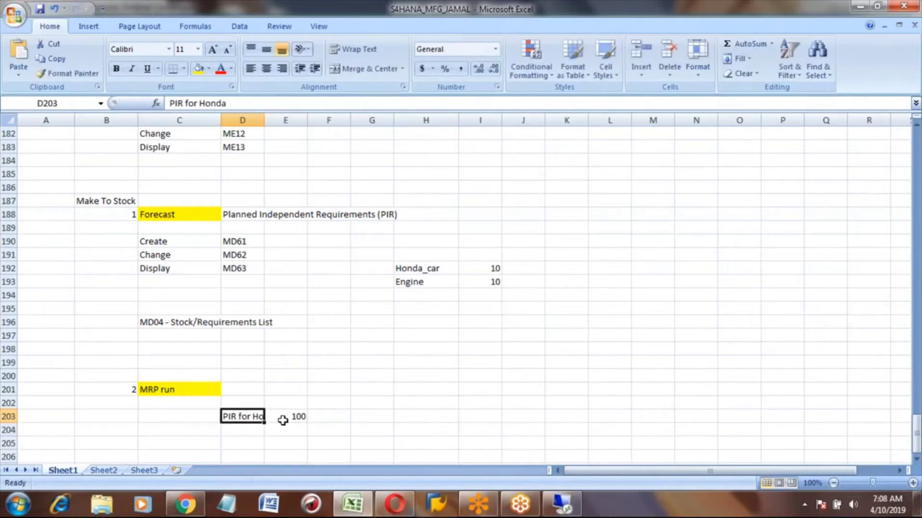
{"action": "key", "text": "Right"}
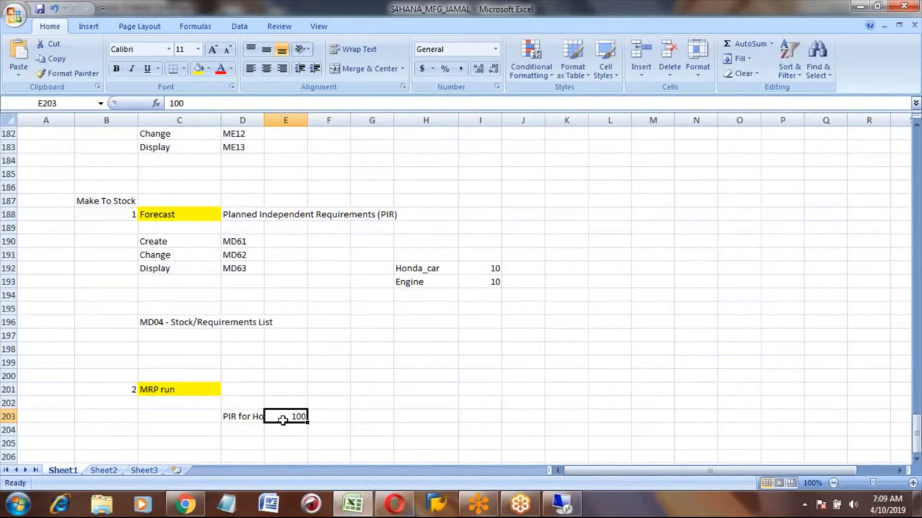
{"action": "key", "text": "Left"}
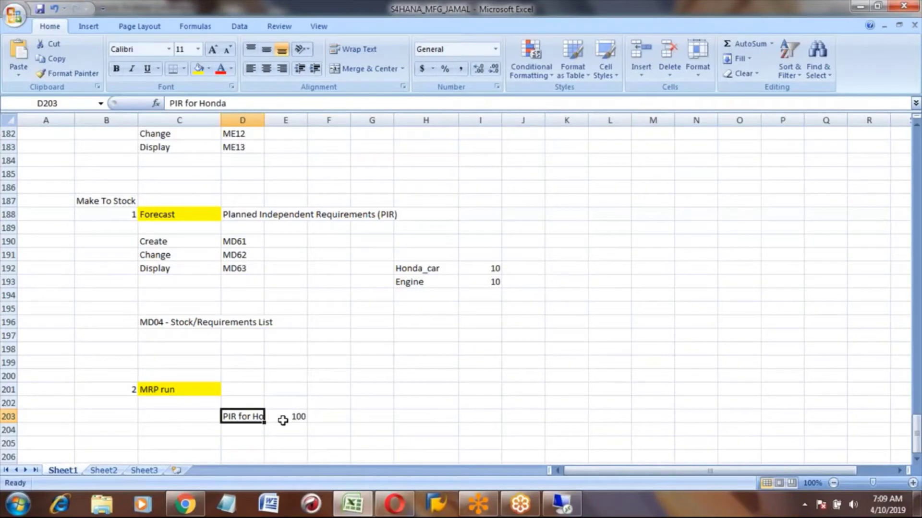
{"action": "key", "text": "Down"}
{"action": "key", "text": "Down"}
{"action": "key", "text": "Down"}
{"action": "key", "text": "Down"}
{"action": "key", "text": "Down"}
{"action": "key", "text": "Down"}
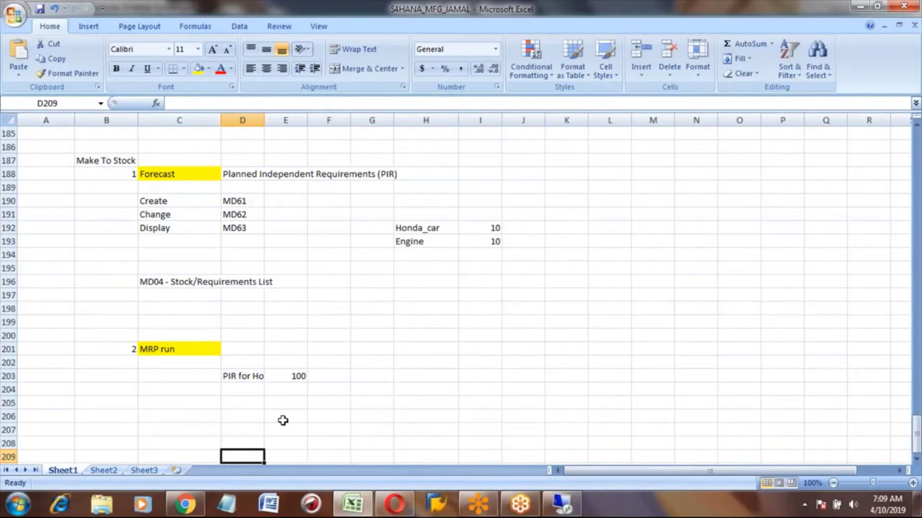
Enter "Material Requirement Planning" in cell D201 beside the MRP run heading.
{"action": "left_click", "coordinate": [167, 349]}
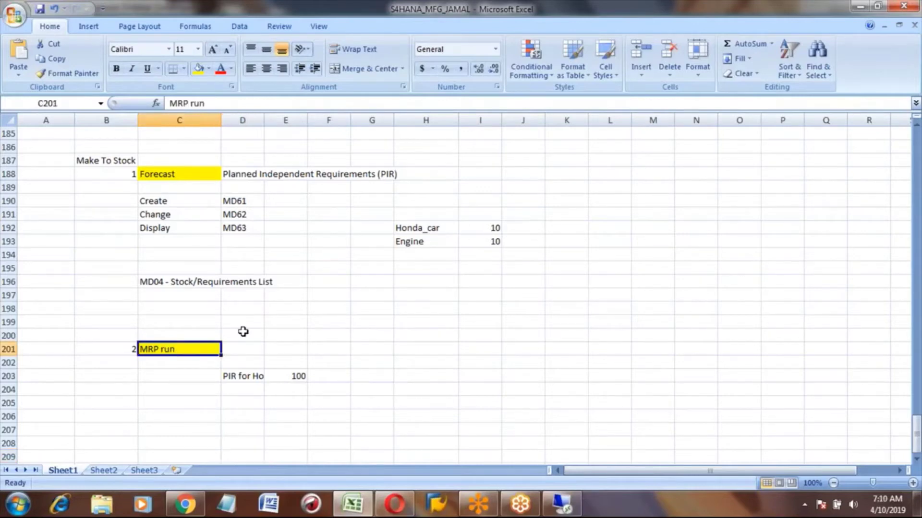
{"action": "left_click", "coordinate": [250, 347]}
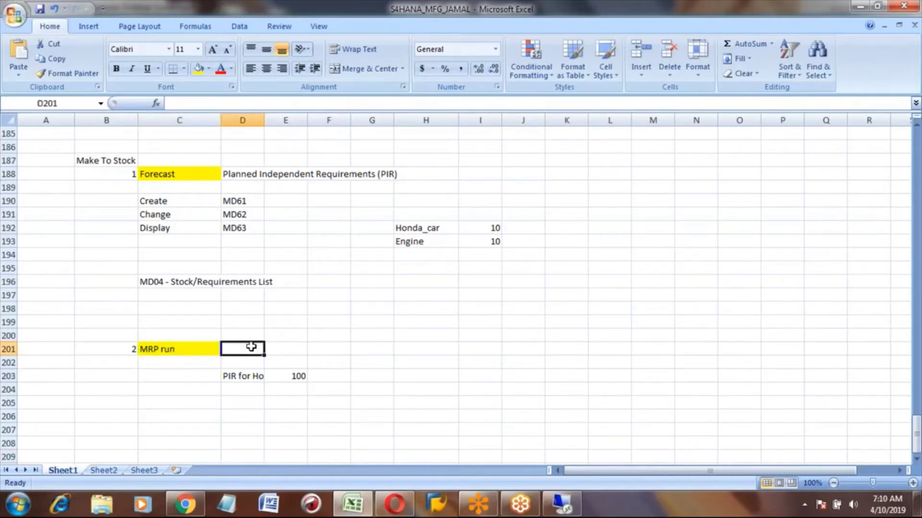
{"action": "type", "text": "Material Requ"}
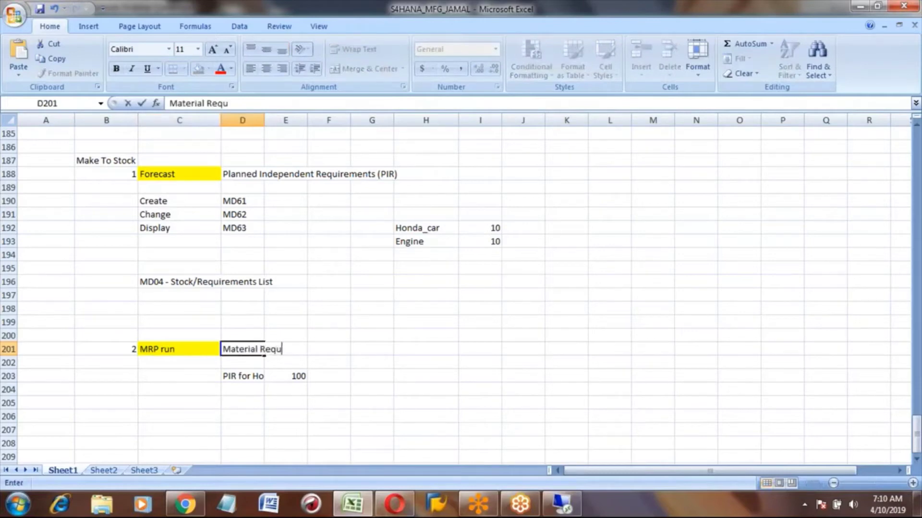
{"action": "type", "text": "irement Plan"}
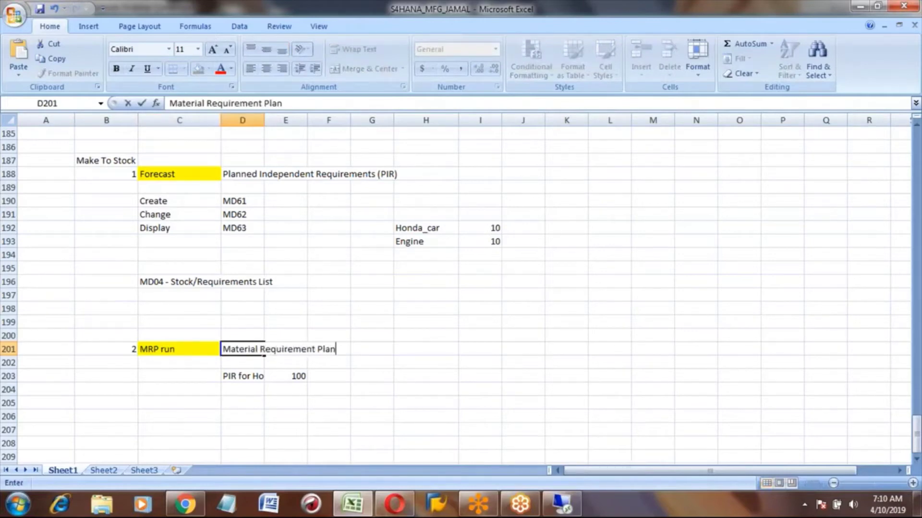
{"action": "type", "text": "ning"}
{"action": "key", "text": "Return"}
{"action": "left_click", "coordinate": [263, 349]}
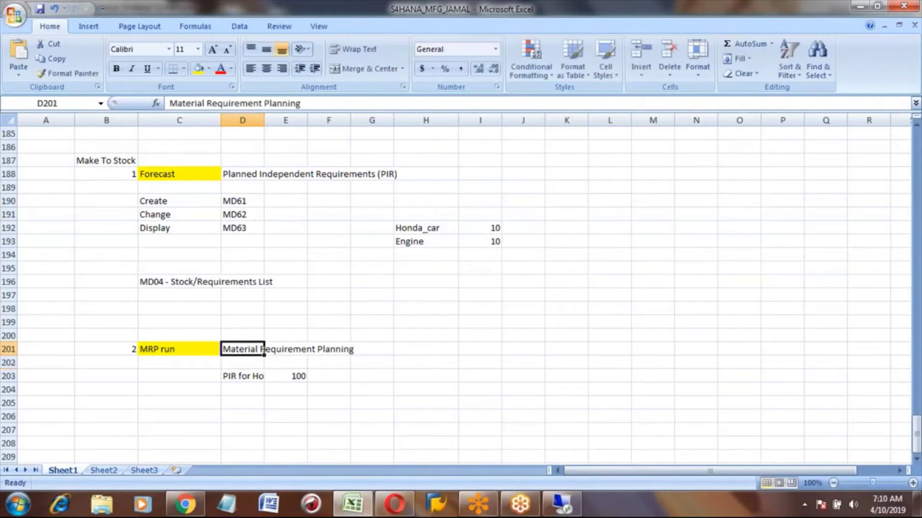
{"action": "key", "text": "Down"}
{"action": "key", "text": "Down"}
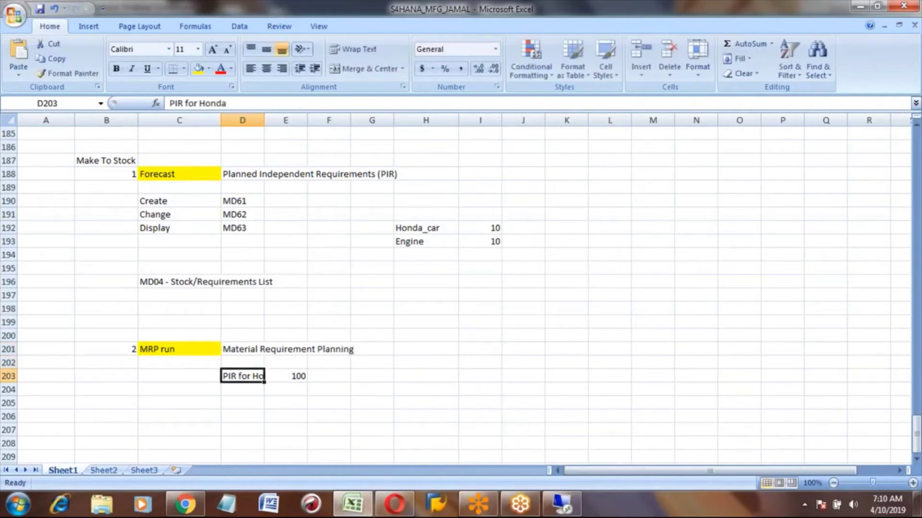
{"action": "key", "text": "Up"}
{"action": "key", "text": "Up"}
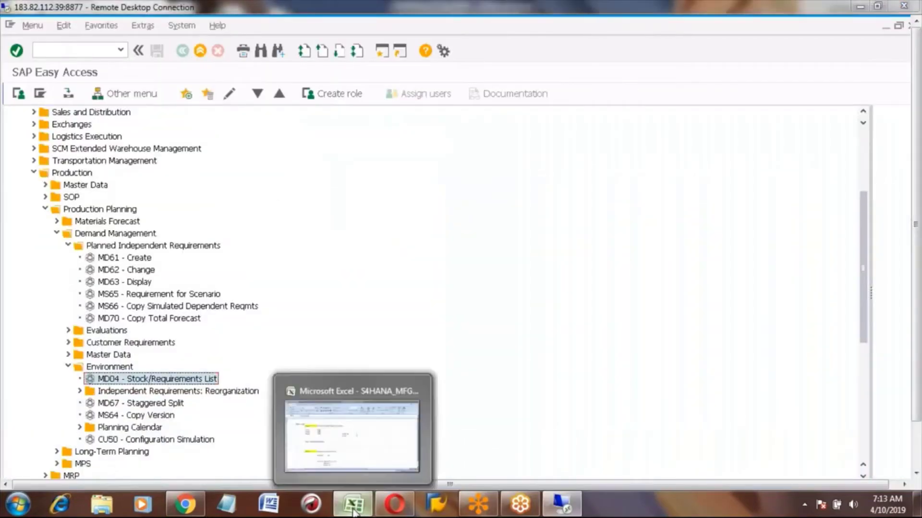
Switch to the Excel workbook and enter "MRP Live" in cell C210 below the planners list.
{"action": "left_click", "coordinate": [353, 504]}
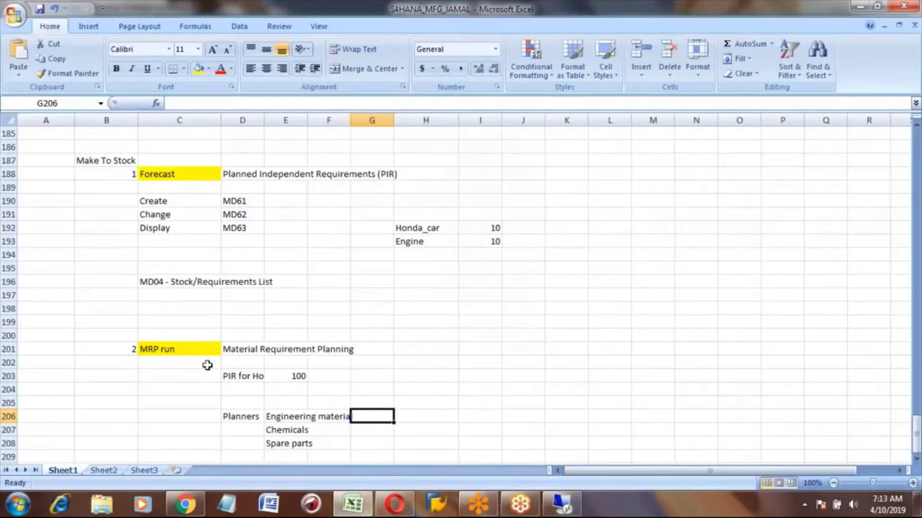
{"action": "left_click", "coordinate": [165, 348]}
{"action": "key", "text": "Down"}
{"action": "key", "text": "Down"}
{"action": "key", "text": "Down"}
{"action": "key", "text": "Down"}
{"action": "key", "text": "Down"}
{"action": "key", "text": "Down"}
{"action": "key", "text": "Down"}
{"action": "key", "text": "Down"}
{"action": "key", "text": "Down"}
{"action": "key", "text": "Down"}
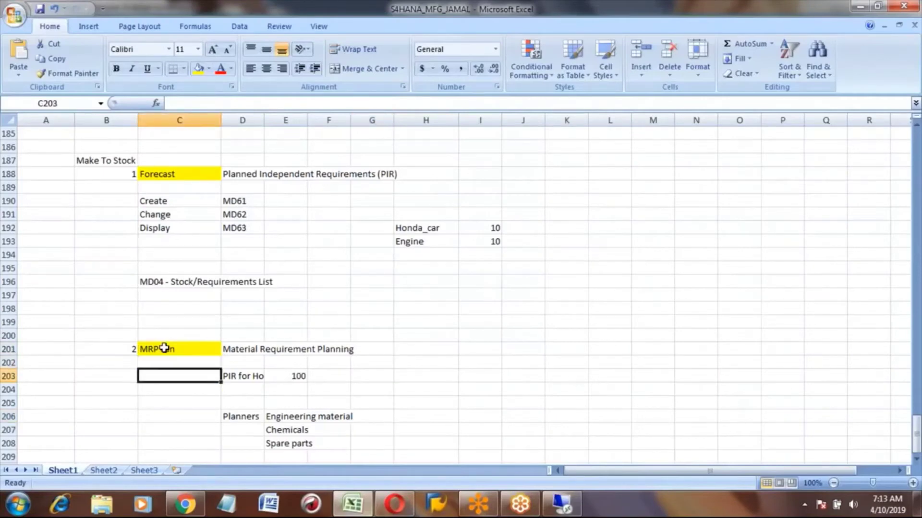
{"action": "key", "text": "Up"}
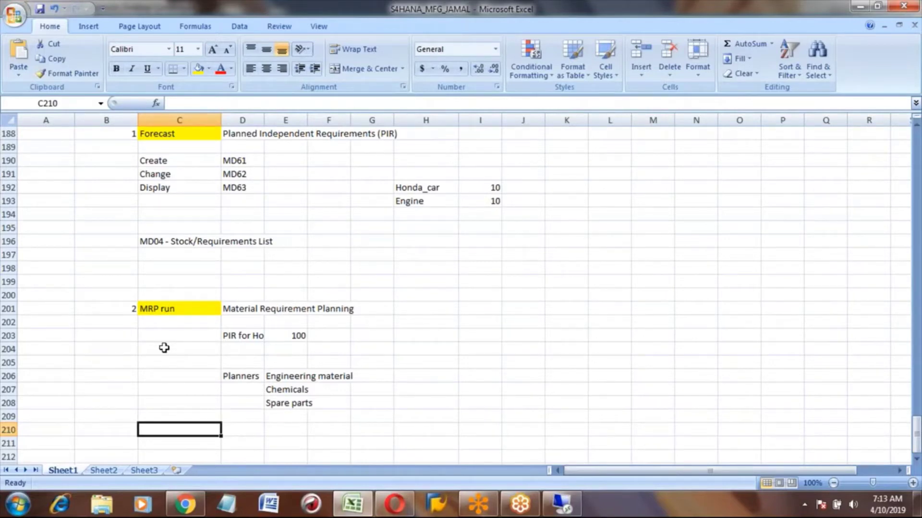
{"action": "type", "text": "MRP Live"}
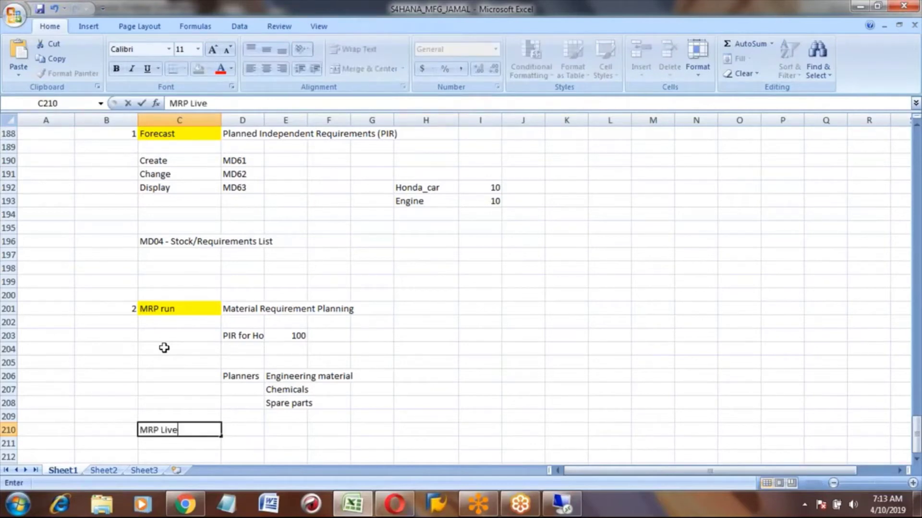
{"action": "key", "text": "Return"}
{"action": "key", "text": "Up"}
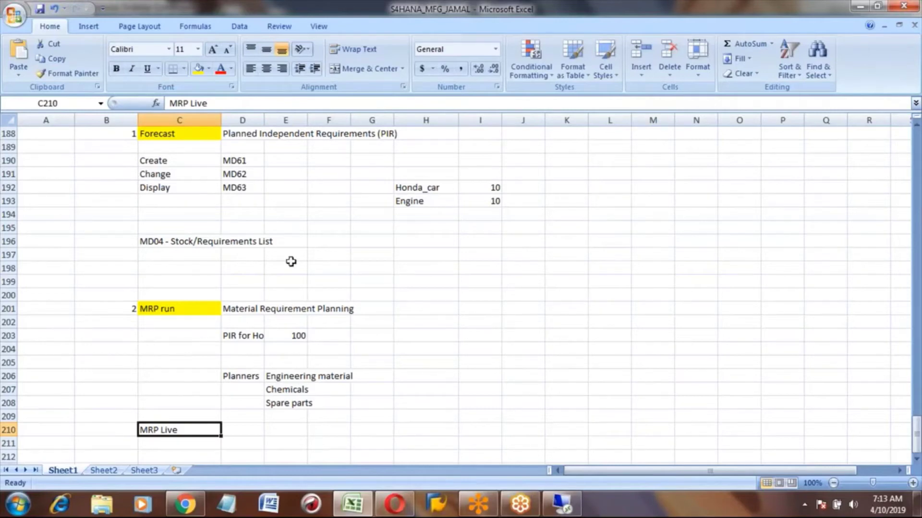
Extend the label in cell C210 to "MRP Live in S/4 HANA".
{"action": "left_click", "coordinate": [221, 103]}
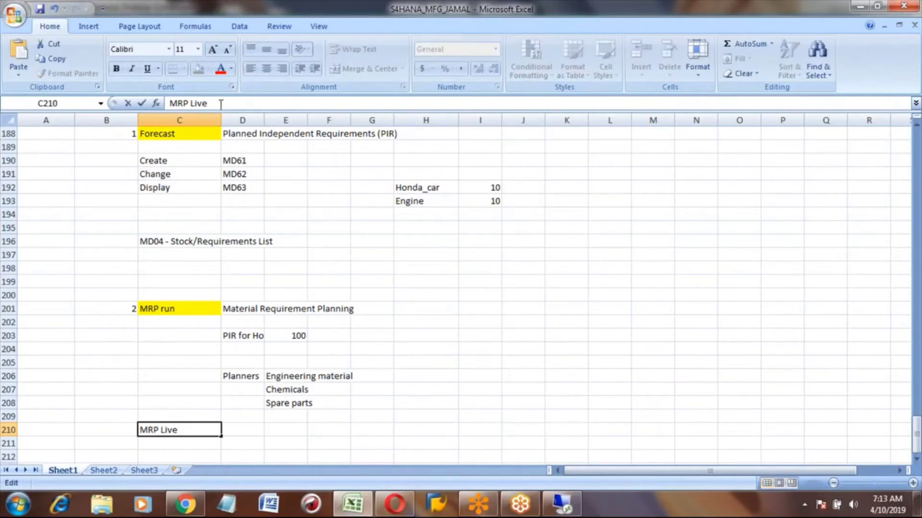
{"action": "type", "text": "in S/4 HANA"}
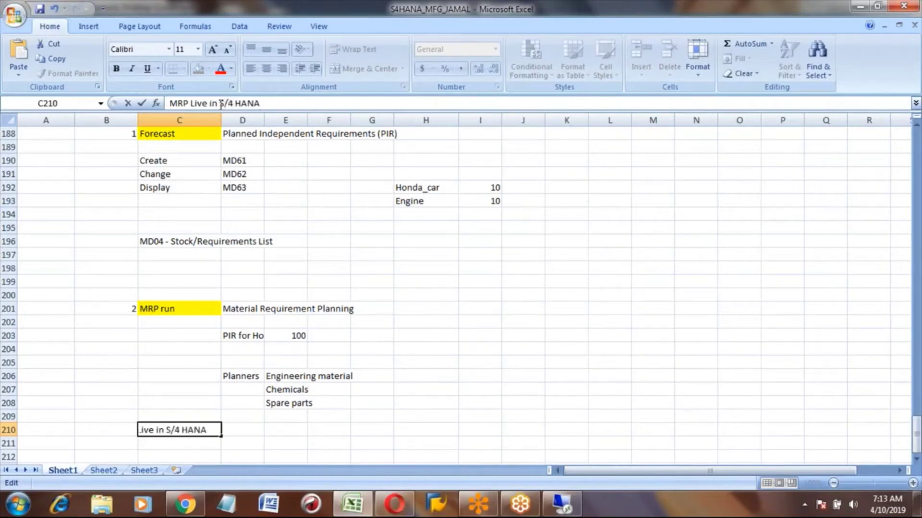
{"action": "key", "text": "Return"}
{"action": "key", "text": "Up"}
{"action": "key", "text": "Down"}
{"action": "key", "text": "Down"}
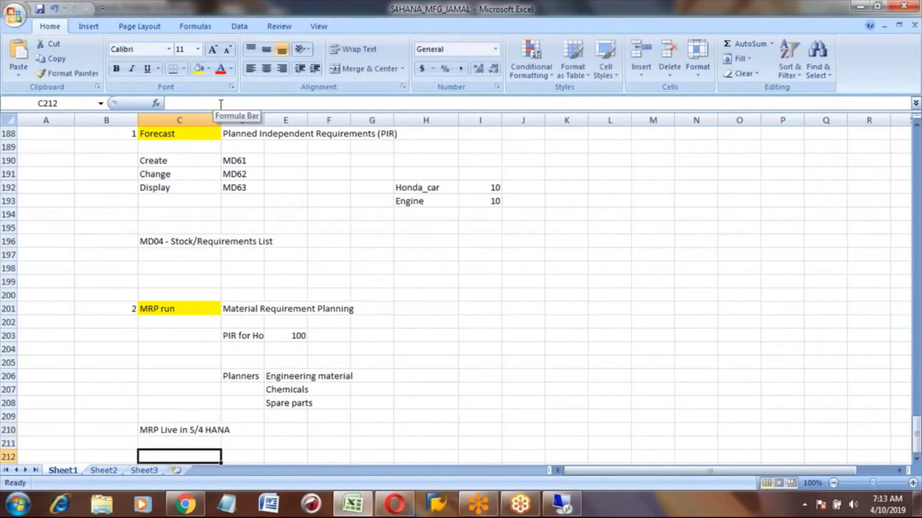
Enter the transaction code "MD01N" in cell D210 beside the MRP Live label.
{"action": "key", "text": "Down"}
{"action": "key", "text": "Down"}
{"action": "key", "text": "Down"}
{"action": "key", "text": "Up"}
{"action": "key", "text": "Up"}
{"action": "key", "text": "Up"}
{"action": "key", "text": "Up"}
{"action": "key", "text": "Up"}
{"action": "key", "text": "Right"}
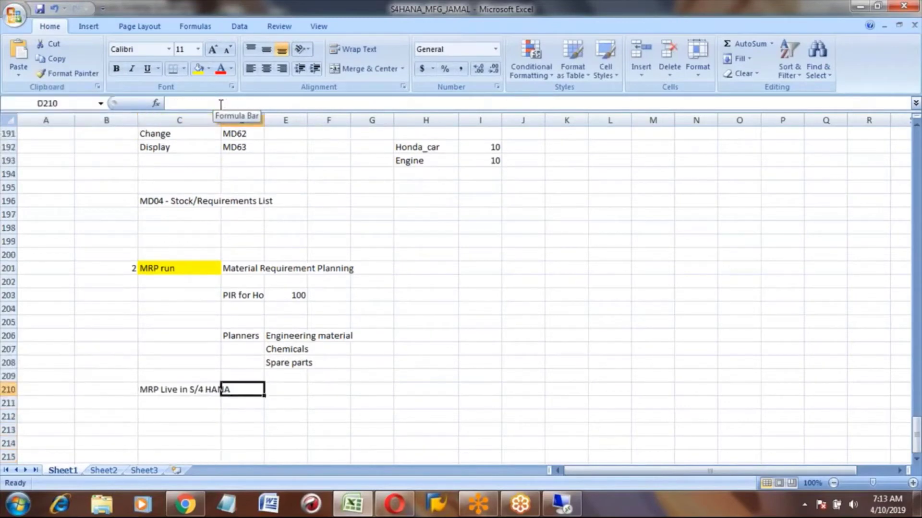
{"action": "key", "text": "Left"}
{"action": "key", "text": "Right"}
{"action": "type", "text": "MD01N"}
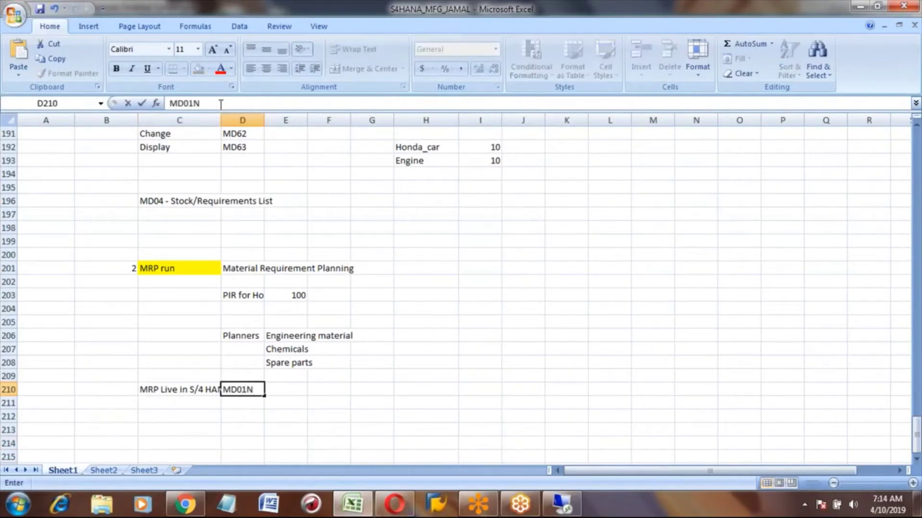
{"action": "key", "text": "Return"}
{"action": "key", "text": "Up"}
{"action": "key", "text": "Down"}
{"action": "key", "text": "Down"}
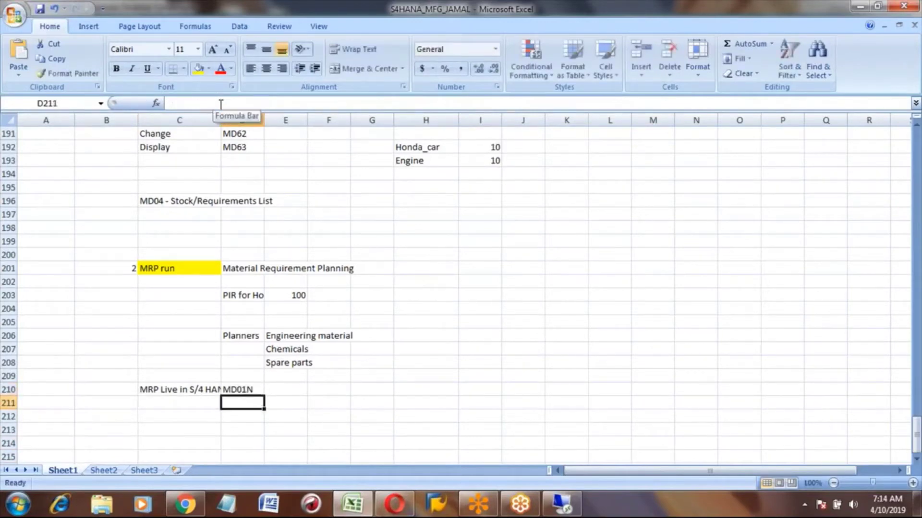
Enter "MRP Run in ECC" in cell C212 and its transaction code "MD01" in cell D212.
{"action": "key", "text": "Left"}
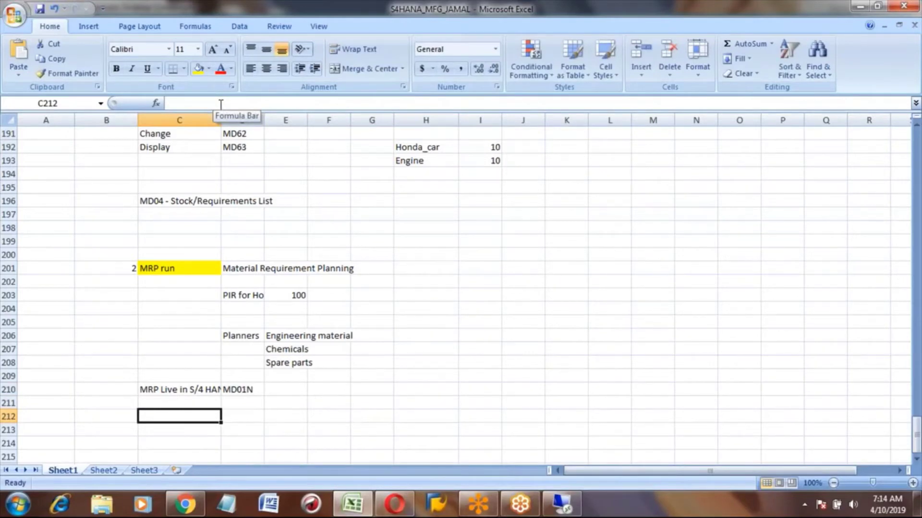
{"action": "type", "text": "MRP Ru"}
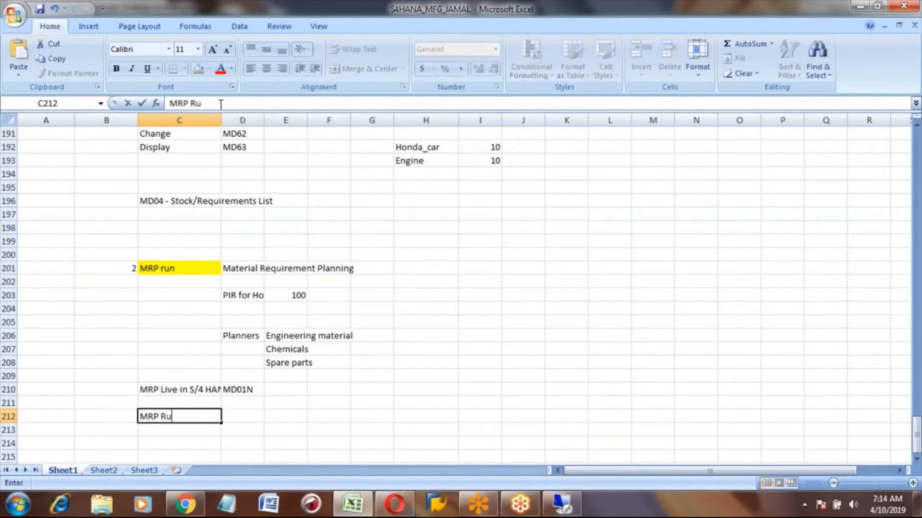
{"action": "type", "text": "n in ECC"}
{"action": "key", "text": "Return"}
{"action": "key", "text": "Up"}
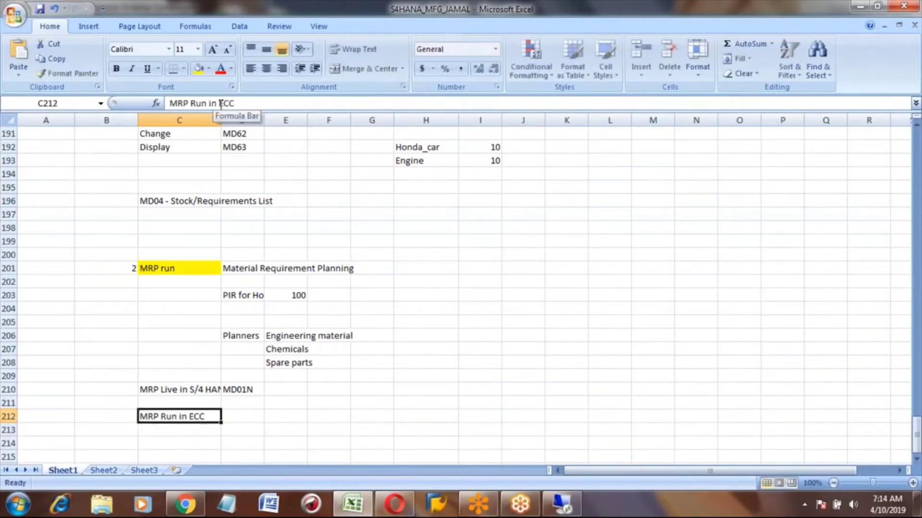
{"action": "key", "text": "Right"}
{"action": "type", "text": "MD01"}
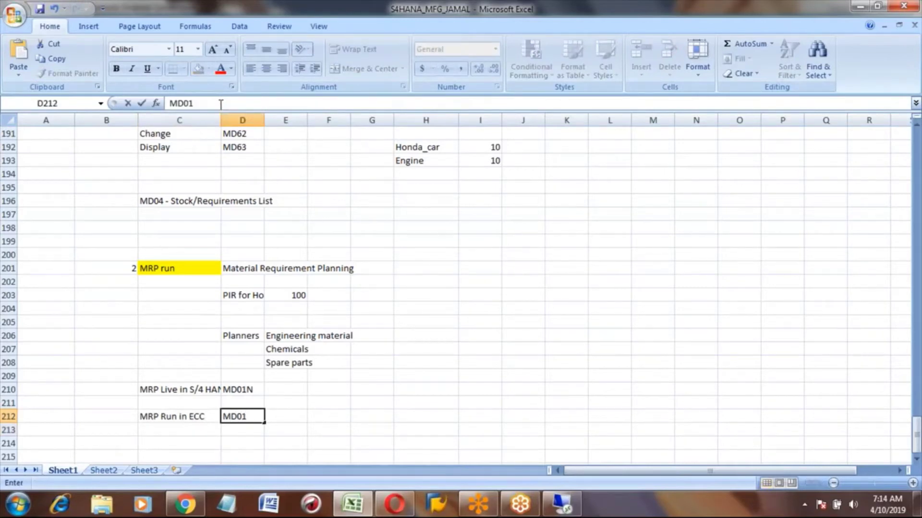
{"action": "key", "text": "ctrl+Return"}
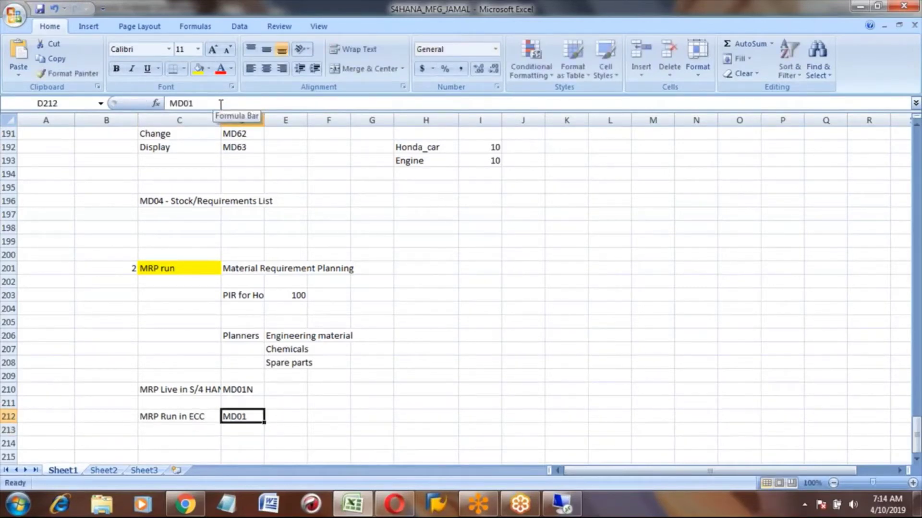
Compare the S/4 HANA and ECC entries for the MRP run and their transaction codes in rows 210 and 212.
{"action": "key", "text": "Up"}
{"action": "key", "text": "Up"}
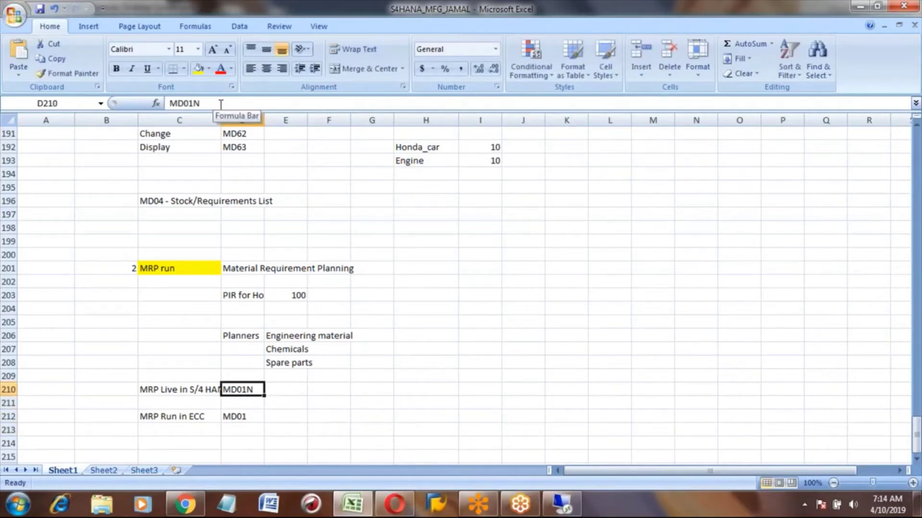
{"action": "key", "text": "Down"}
{"action": "key", "text": "Down"}
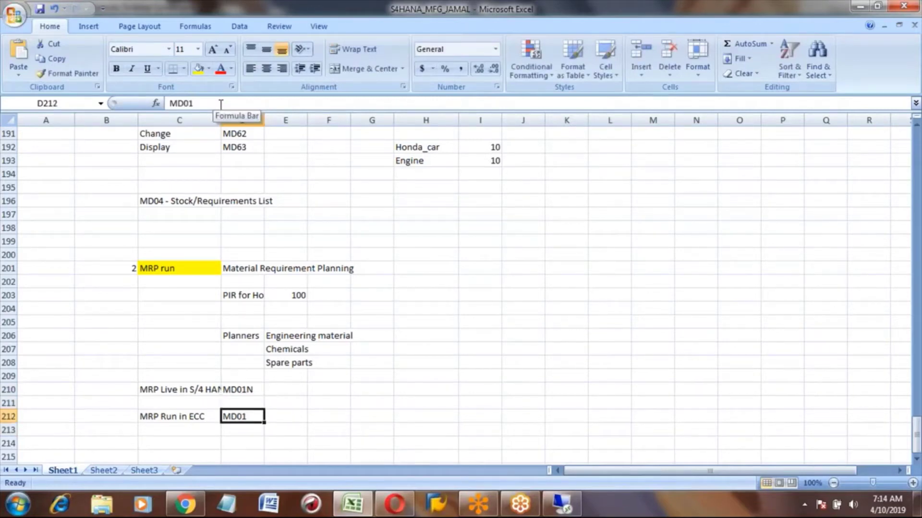
{"action": "key", "text": "Left"}
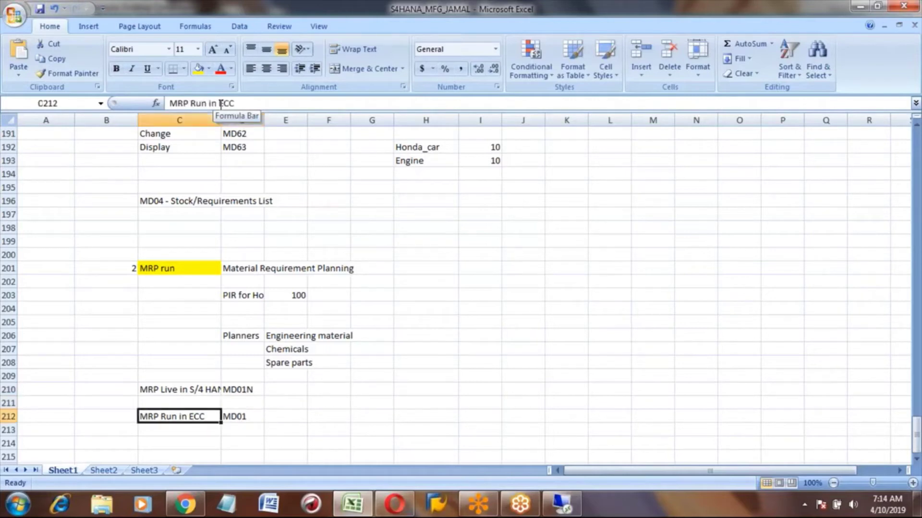
{"action": "key", "text": "Right"}
{"action": "key", "text": "Up"}
{"action": "key", "text": "Up"}
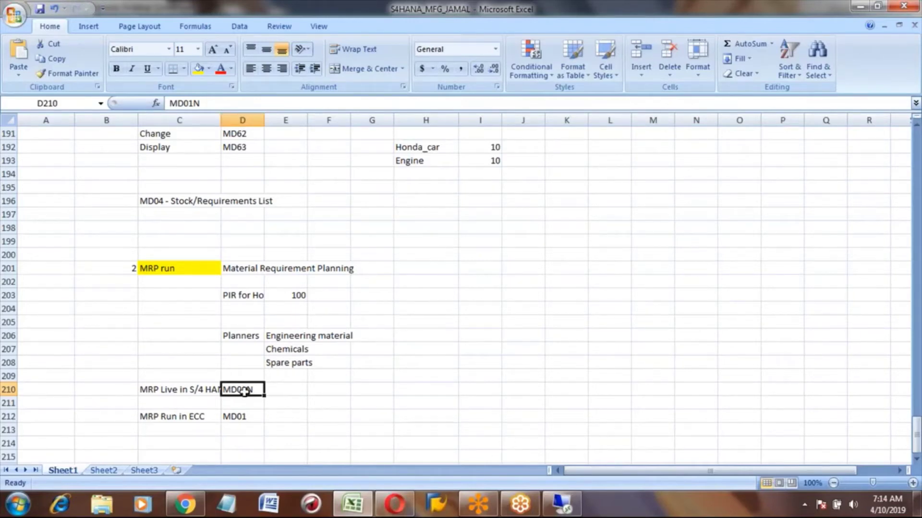
{"action": "left_click", "coordinate": [183, 388]}
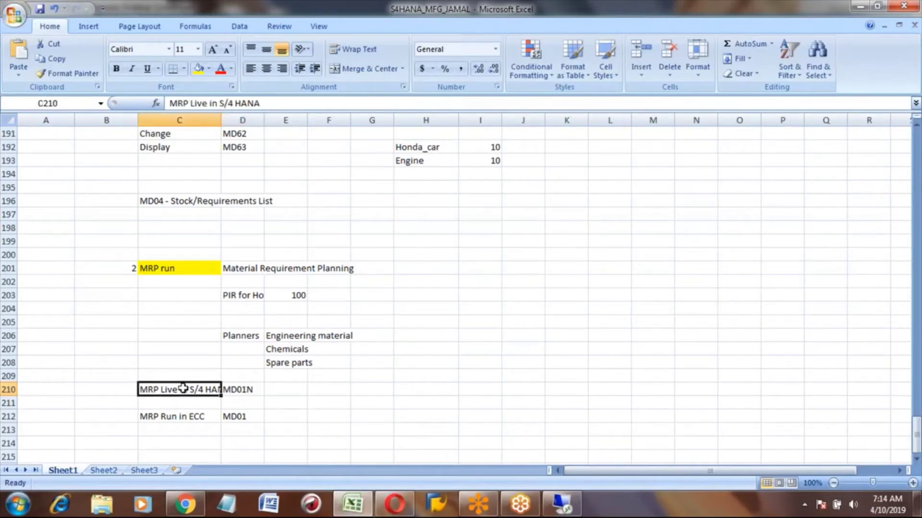
Switch to the SAP remote session and collapse the Environment, Demand Management and Production Planning folders.
{"action": "left_click", "coordinate": [559, 504]}
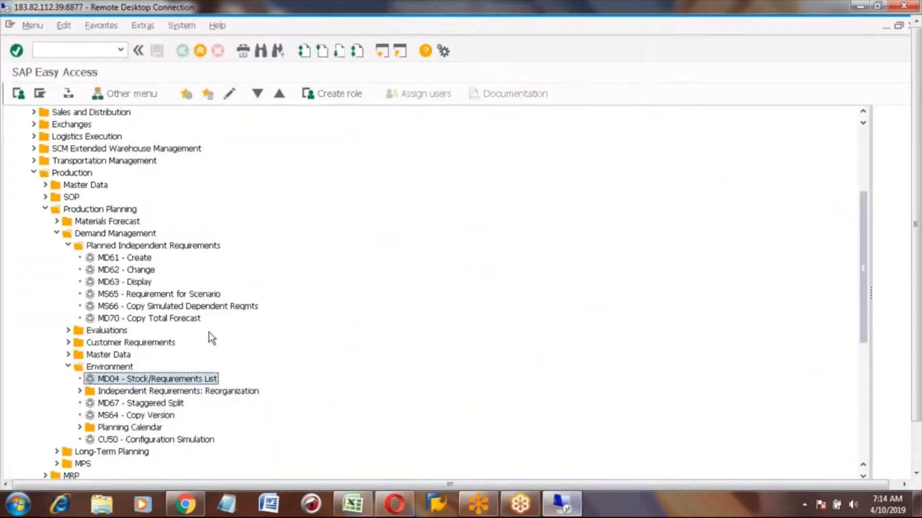
{"action": "left_click", "coordinate": [68, 367]}
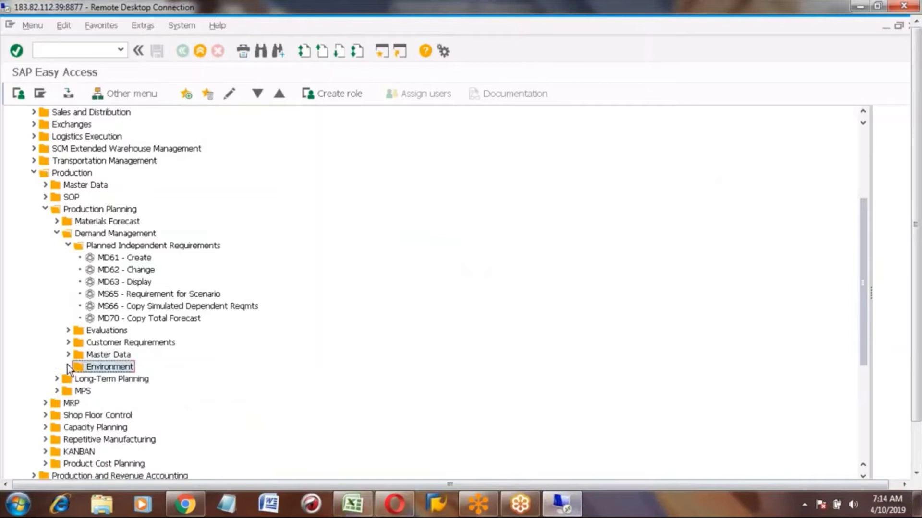
{"action": "left_click", "coordinate": [56, 233]}
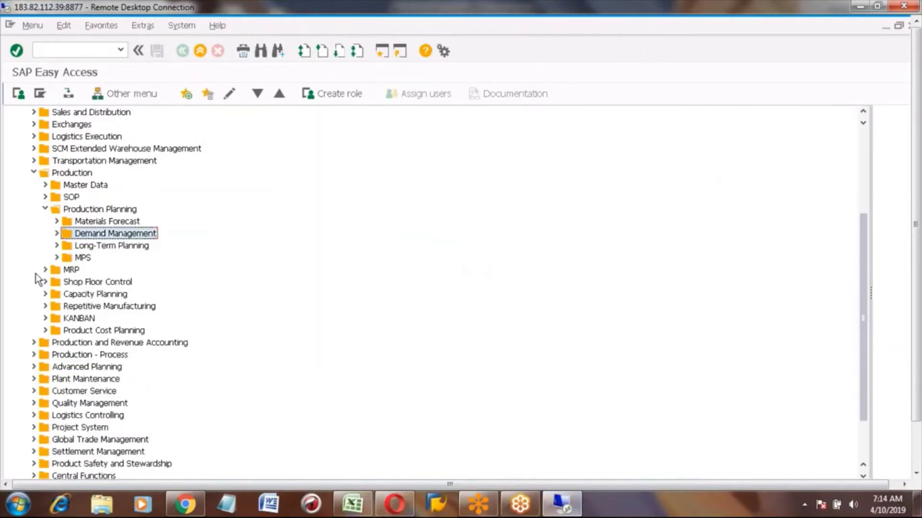
{"action": "left_click", "coordinate": [45, 209]}
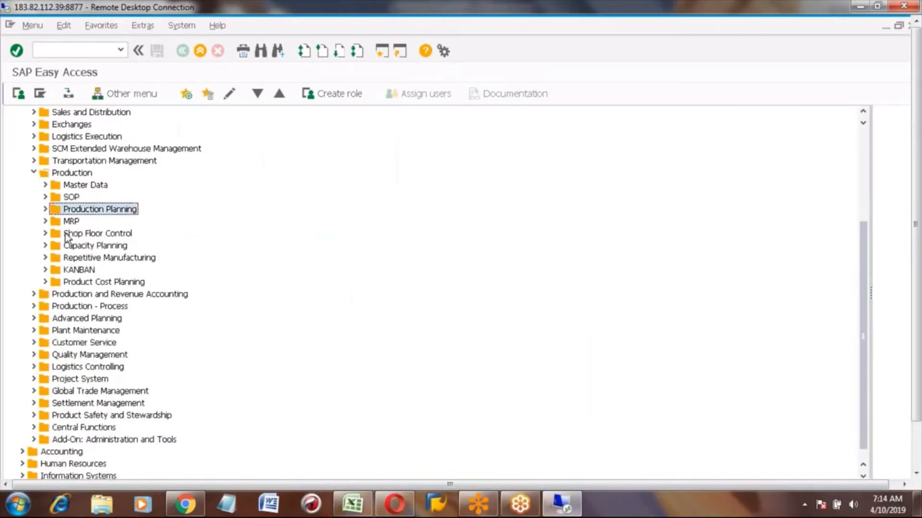
Expand the Planning folder under Production > MRP and select the MD01N - MRP Live transaction.
{"action": "left_click", "coordinate": [70, 223]}
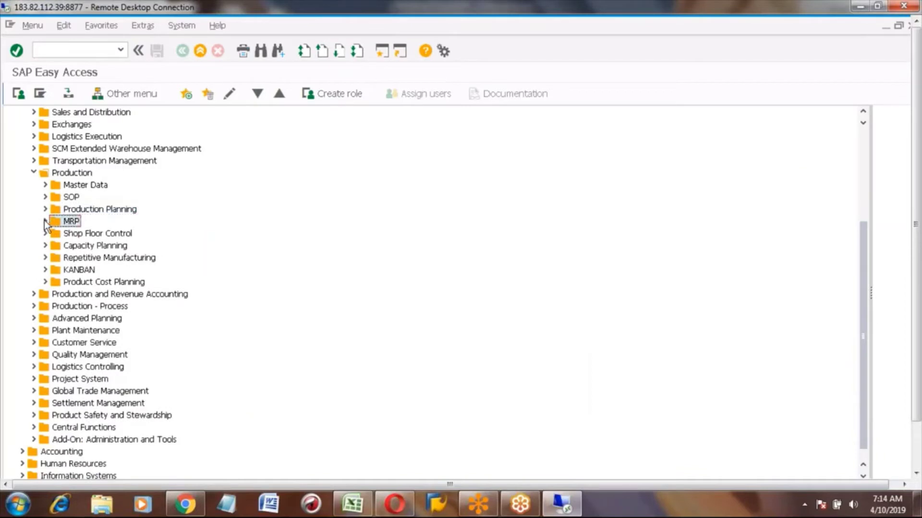
{"action": "left_click", "coordinate": [45, 222]}
{"action": "left_click", "coordinate": [58, 234]}
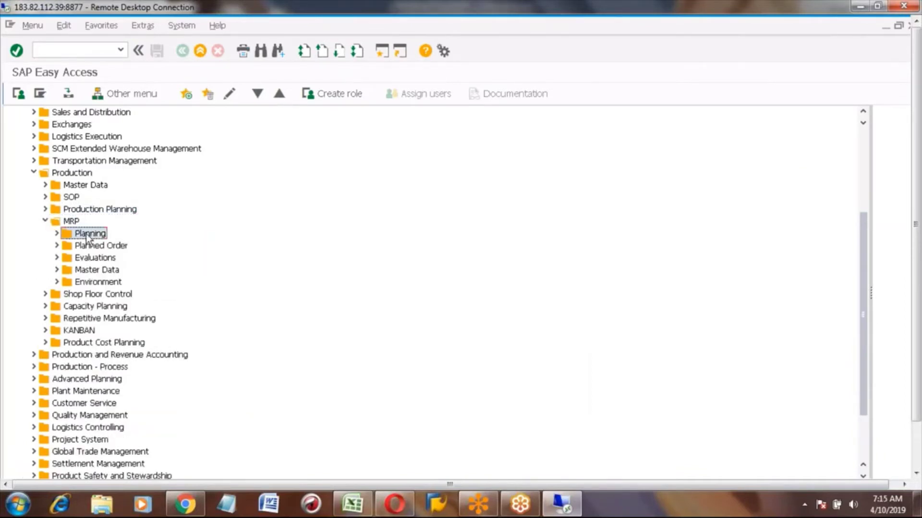
{"action": "left_click", "coordinate": [57, 234]}
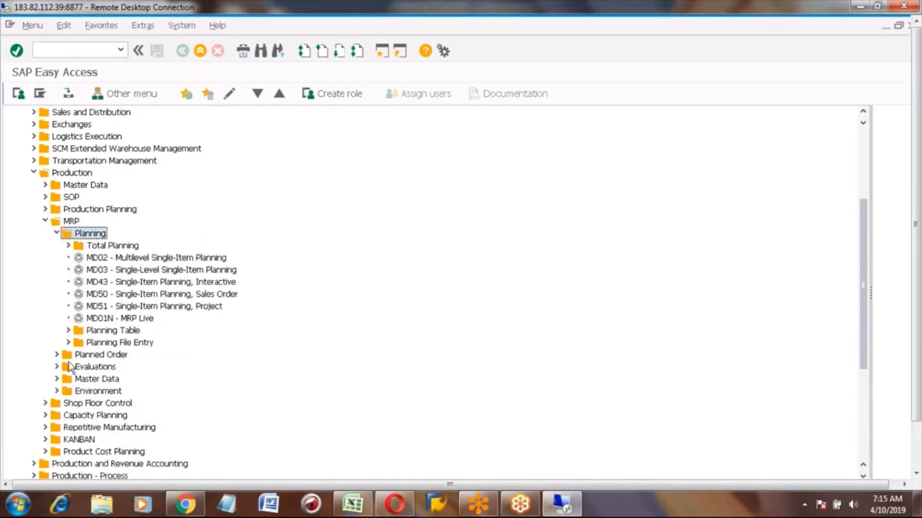
{"action": "left_click", "coordinate": [103, 319]}
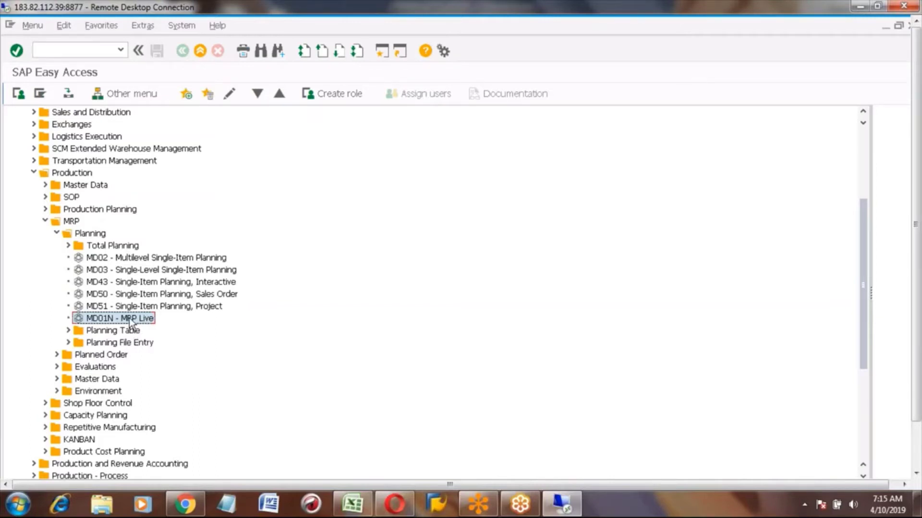
Expand the Total Planning folder and select the MD01 - Online transaction.
{"action": "left_click", "coordinate": [97, 246]}
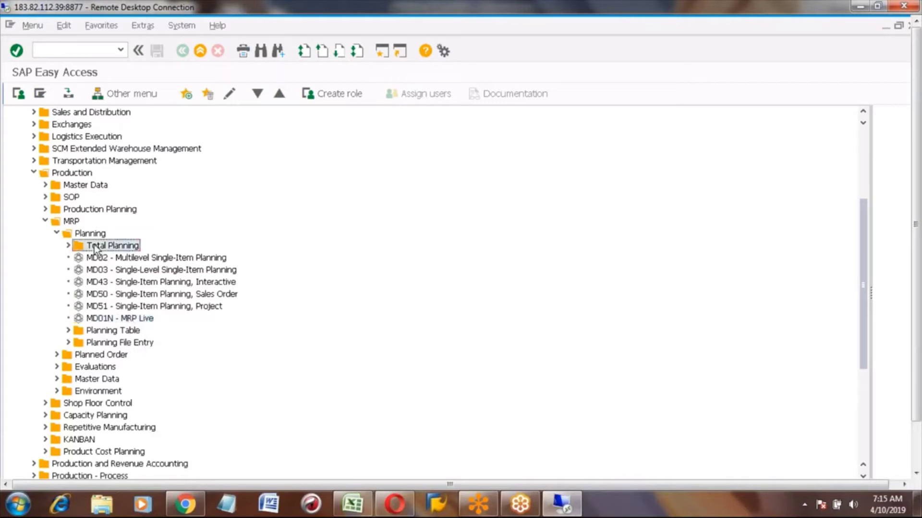
{"action": "left_click", "coordinate": [68, 245]}
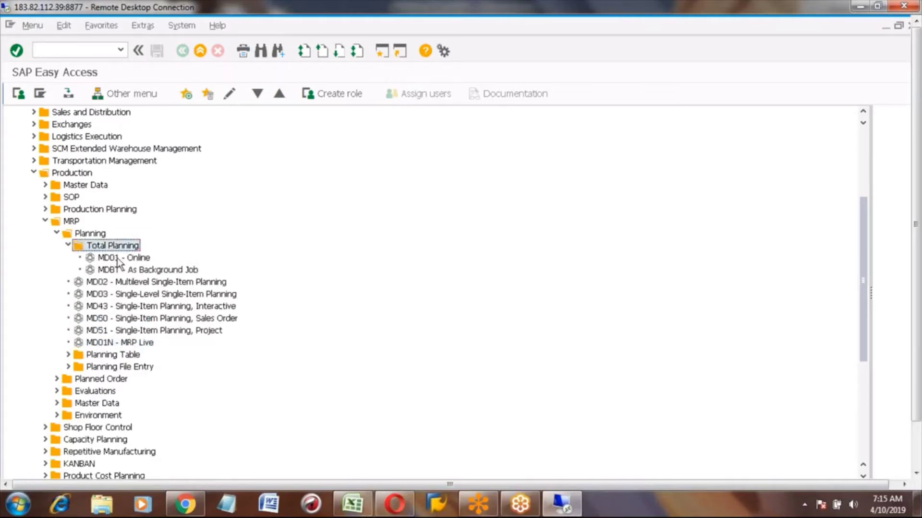
{"action": "left_click", "coordinate": [117, 258]}
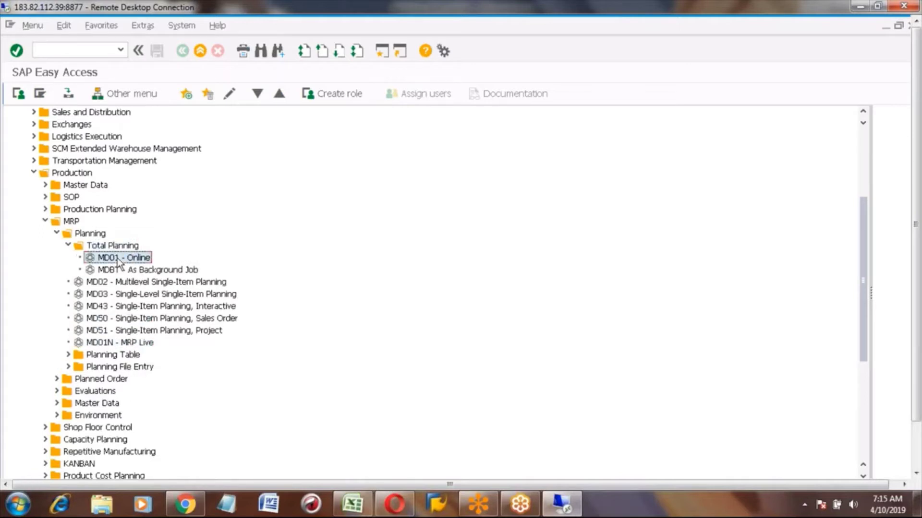
Review the MRP planning transactions in the Planning folder, from total planning through the single-item planning variants.
{"action": "left_click", "coordinate": [101, 282]}
{"action": "left_click", "coordinate": [102, 297]}
{"action": "key", "text": "Down"}
{"action": "key", "text": "Down"}
{"action": "key", "text": "Down"}
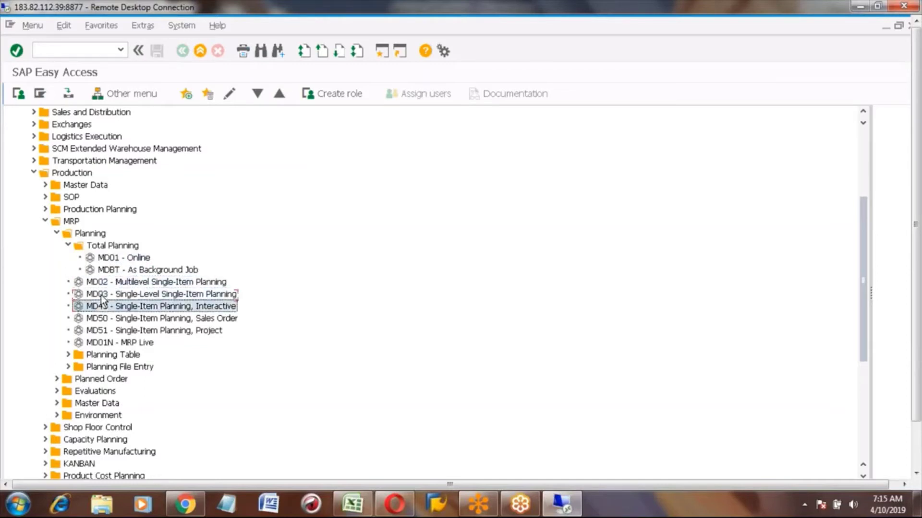
{"action": "key", "text": "Up"}
{"action": "key", "text": "Up"}
{"action": "key", "text": "Up"}
{"action": "key", "text": "Up"}
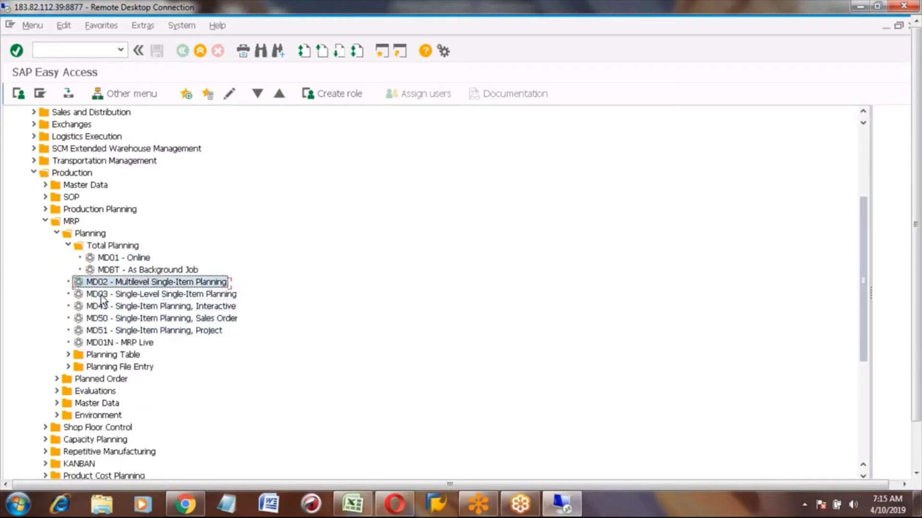
{"action": "key", "text": "Up"}
{"action": "key", "text": "Up"}
{"action": "key", "text": "Down"}
{"action": "key", "text": "Down"}
{"action": "key", "text": "Down"}
{"action": "key", "text": "Down"}
{"action": "key", "text": "Down"}
{"action": "key", "text": "Down"}
{"action": "key", "text": "Down"}
{"action": "key", "text": "Up"}
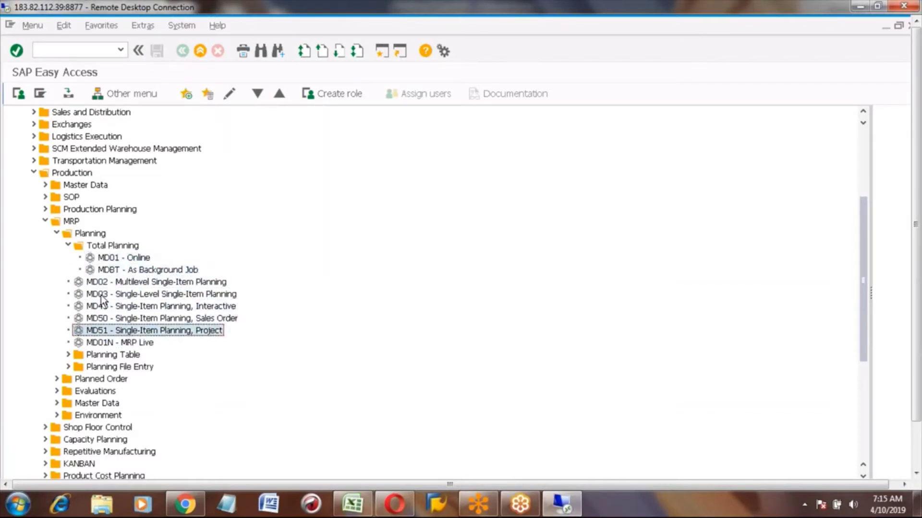
Review the single-item planning transactions in the MRP Planning folder back up towards MD01 - Online.
{"action": "key", "text": "Up"}
{"action": "key", "text": "Up"}
{"action": "key", "text": "Up"}
{"action": "key", "text": "Up"}
{"action": "key", "text": "Up"}
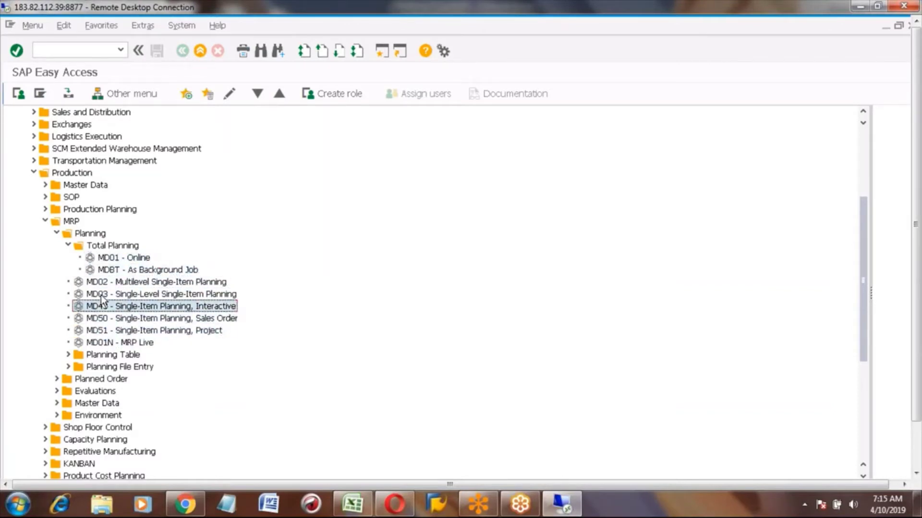
{"action": "key", "text": "Up"}
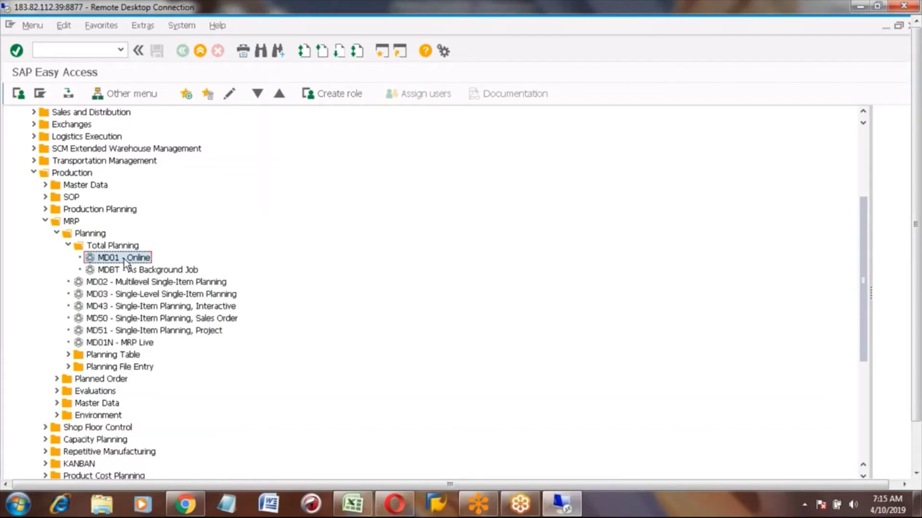
Open the MD01N - MRP Live transaction from the MRP Planning folder.
{"action": "key", "text": "Down"}
{"action": "key", "text": "Down"}
{"action": "key", "text": "Down"}
{"action": "key", "text": "Down"}
{"action": "key", "text": "Down"}
{"action": "key", "text": "Down"}
{"action": "key", "text": "Down"}
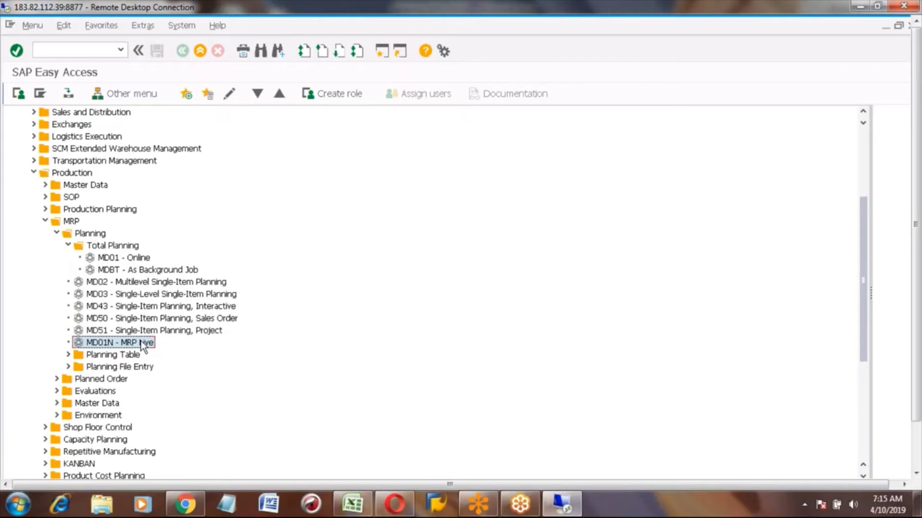
{"action": "double_click", "coordinate": [105, 343]}
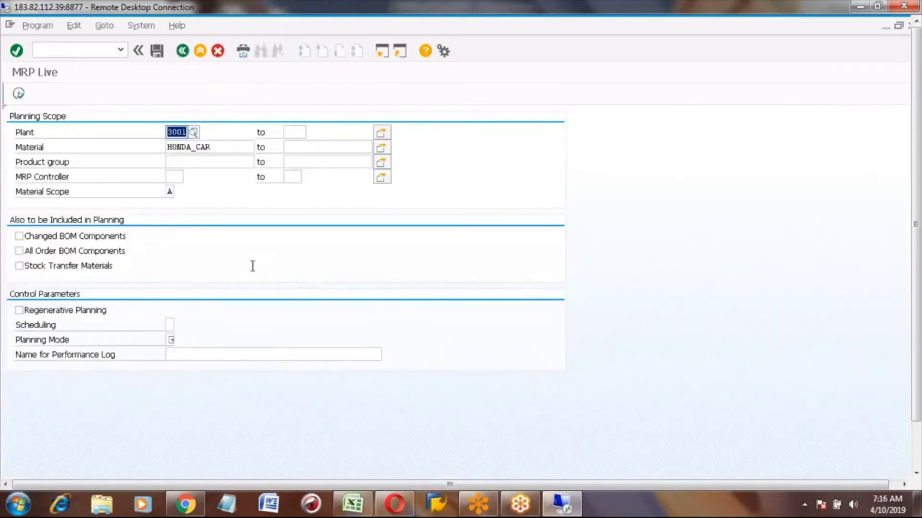
Examine the plant range and MRP controller fields in the MRP Live planning scope.
{"action": "left_click", "coordinate": [177, 132]}
{"action": "key", "text": "Tab"}
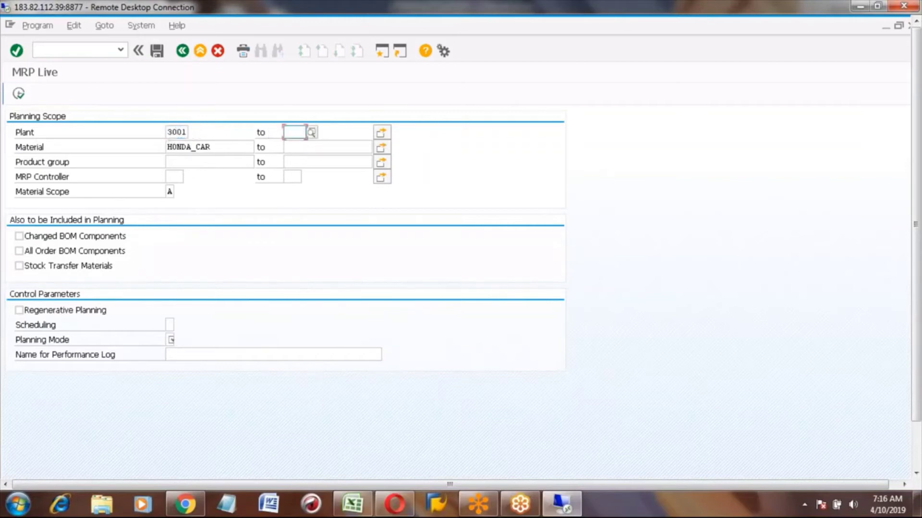
{"action": "left_click", "coordinate": [172, 132]}
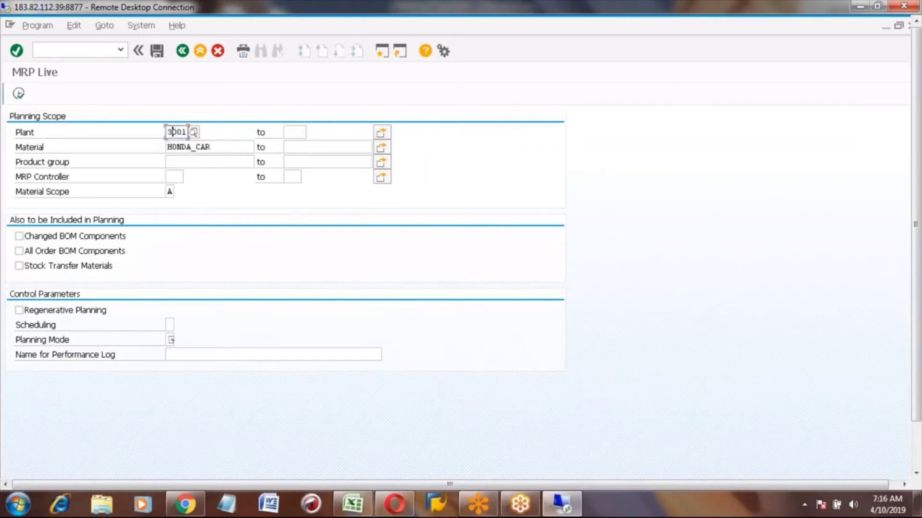
{"action": "left_click", "coordinate": [302, 137]}
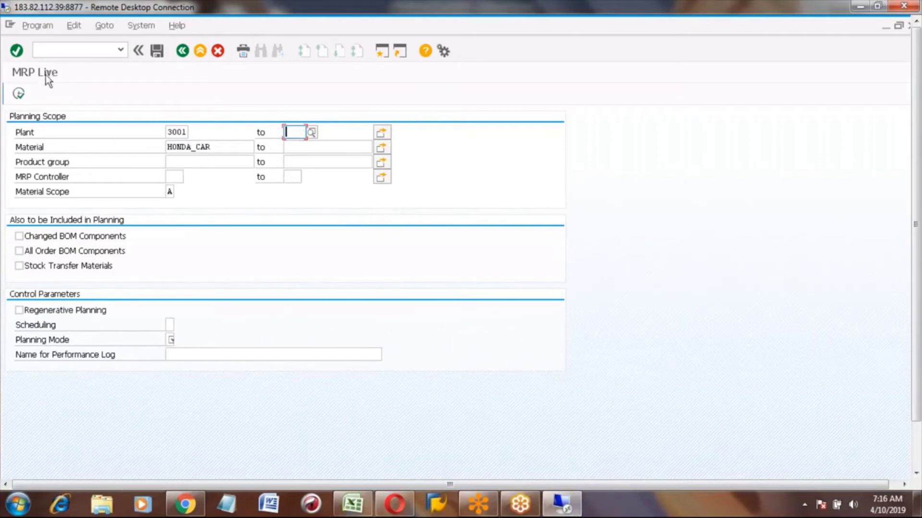
{"action": "left_click", "coordinate": [174, 176]}
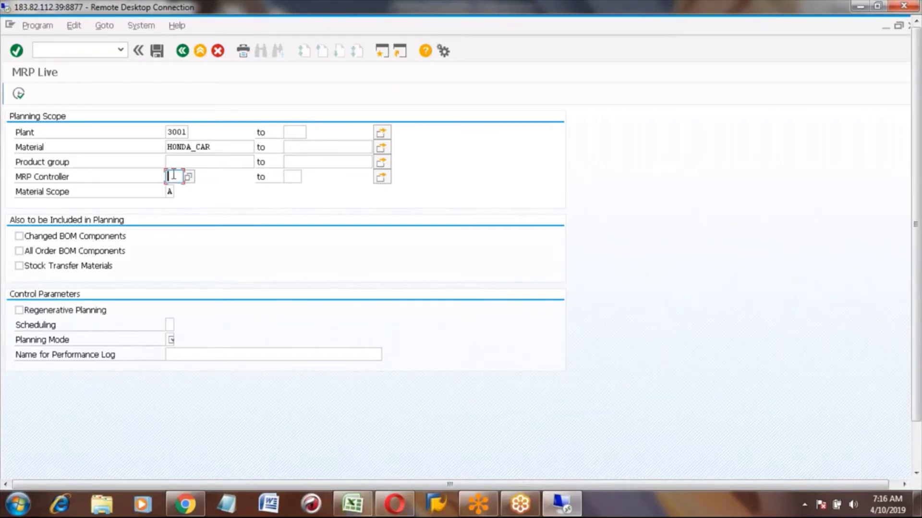
Set the material to * and the MRP controller to 001 in the planning scope.
{"action": "left_click", "coordinate": [217, 147]}
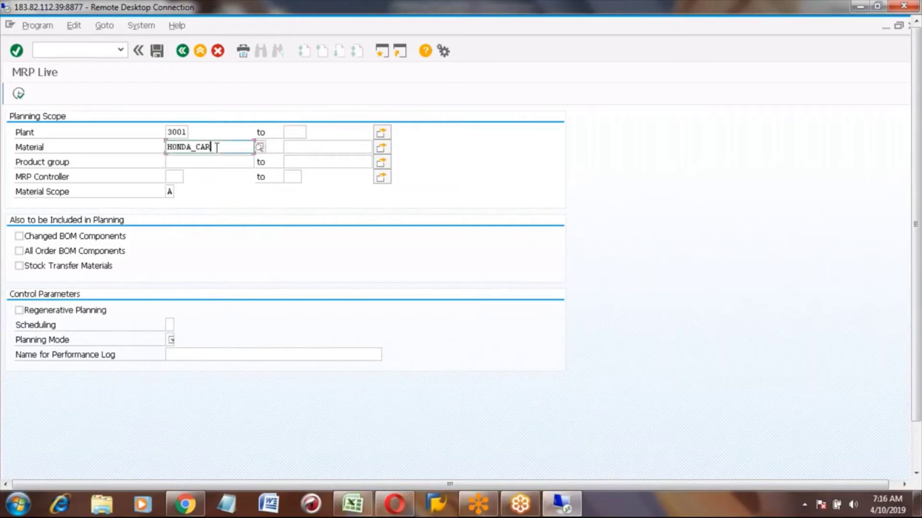
{"action": "key", "text": "BackSpace"}
{"action": "key", "text": "BackSpace"}
{"action": "key", "text": "BackSpace"}
{"action": "key", "text": "BackSpace"}
{"action": "key", "text": "BackSpace"}
{"action": "key", "text": "BackSpace"}
{"action": "key", "text": "BackSpace"}
{"action": "key", "text": "BackSpace"}
{"action": "key", "text": "BackSpace"}
{"action": "type", "text": "*"}
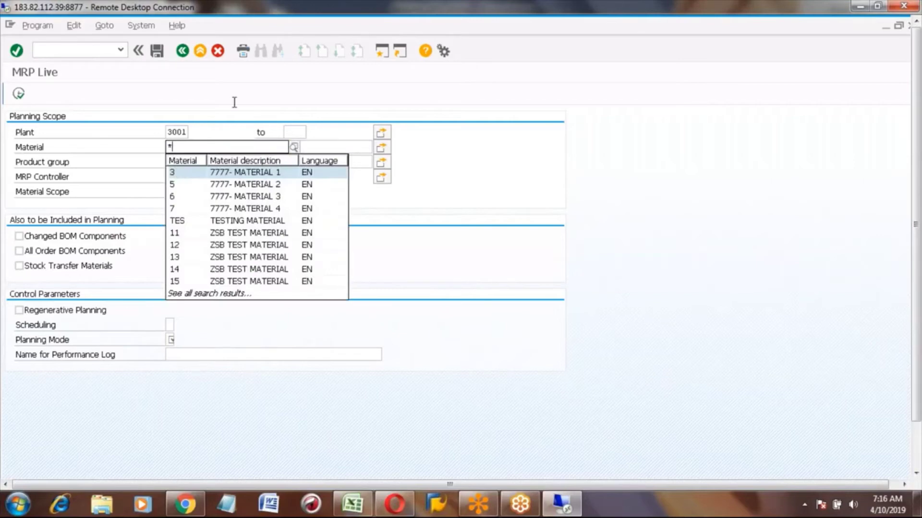
{"action": "key", "text": "F8"}
{"action": "left_click", "coordinate": [175, 180]}
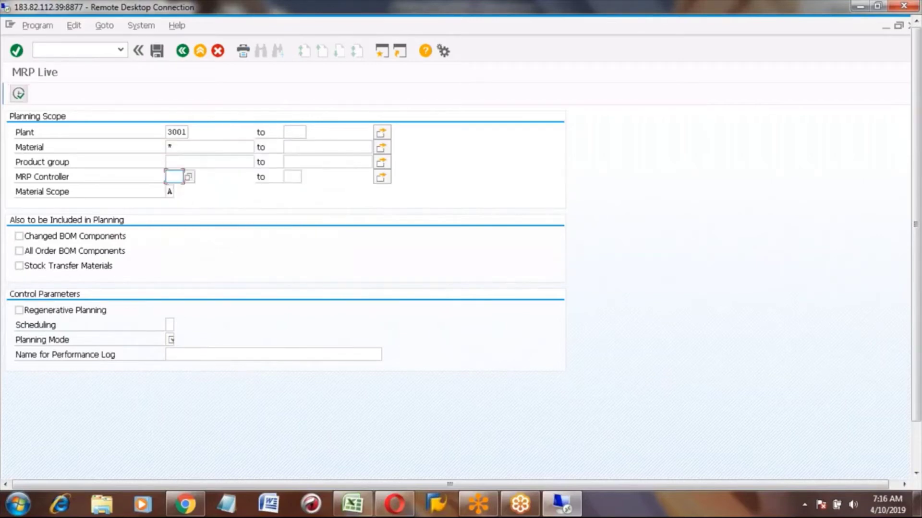
{"action": "type", "text": "001"}
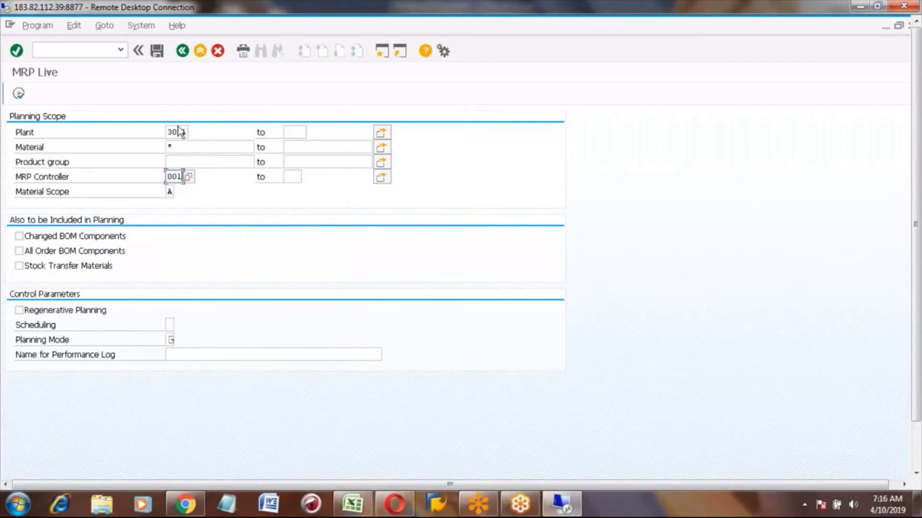
Review the available Material Scope values A, M and S, and close the list without changing the selection.
{"action": "left_click", "coordinate": [171, 191]}
{"action": "left_click", "coordinate": [181, 192]}
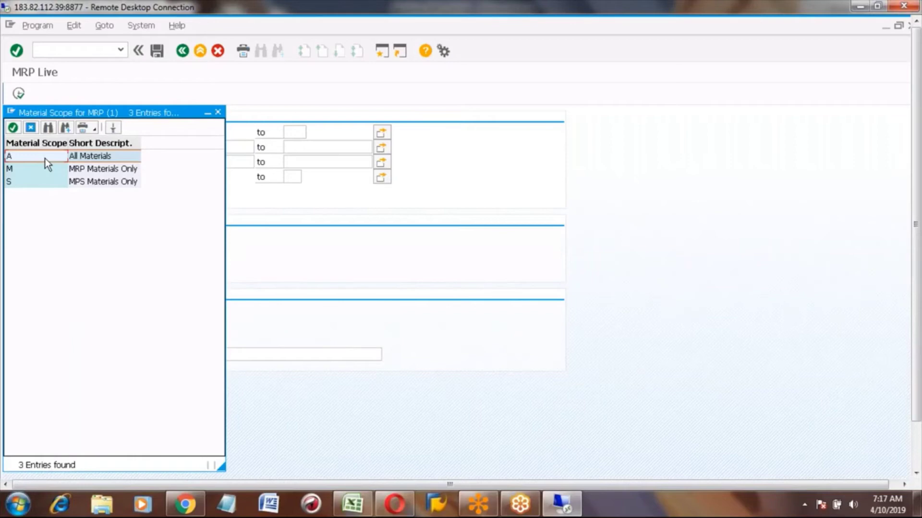
{"action": "key", "text": "Down"}
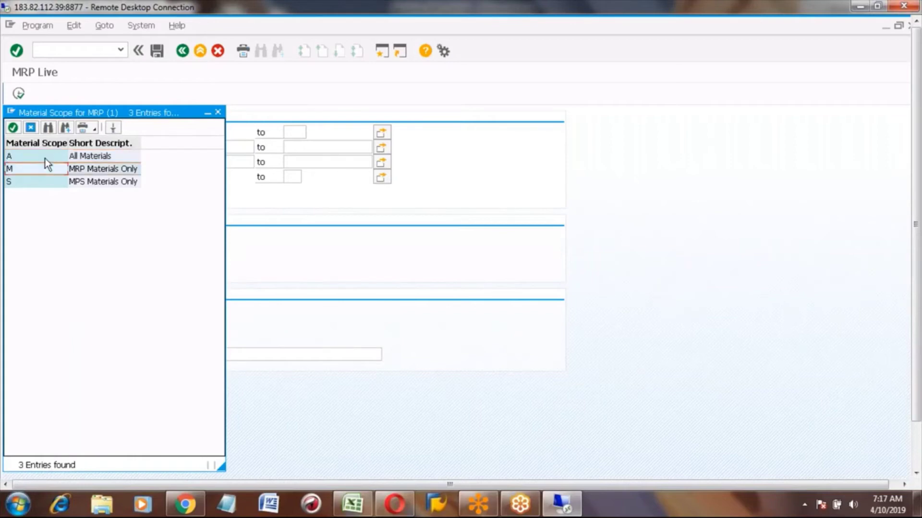
{"action": "key", "text": "Down"}
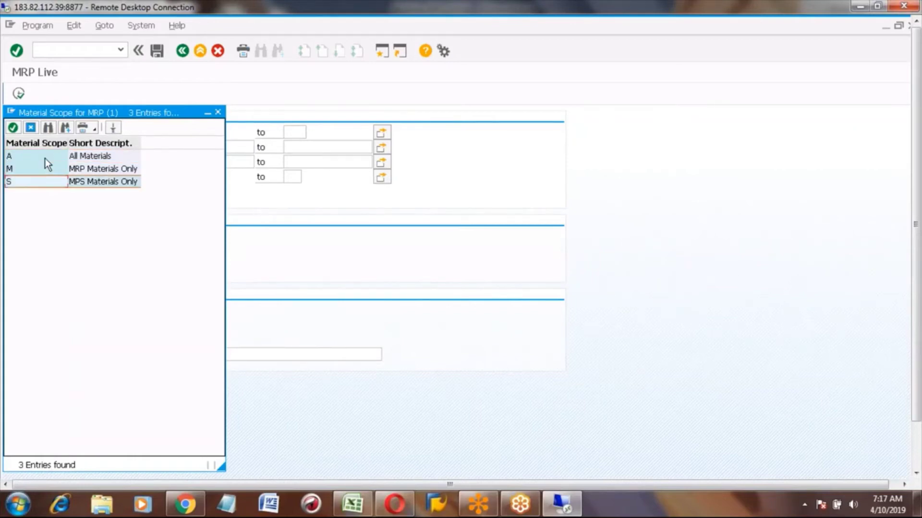
{"action": "key", "text": "Up"}
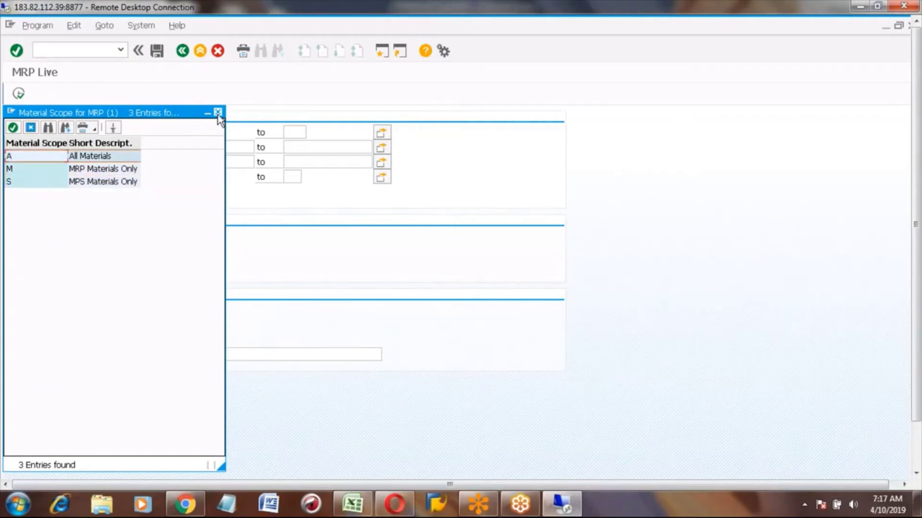
{"action": "left_click", "coordinate": [24, 171]}
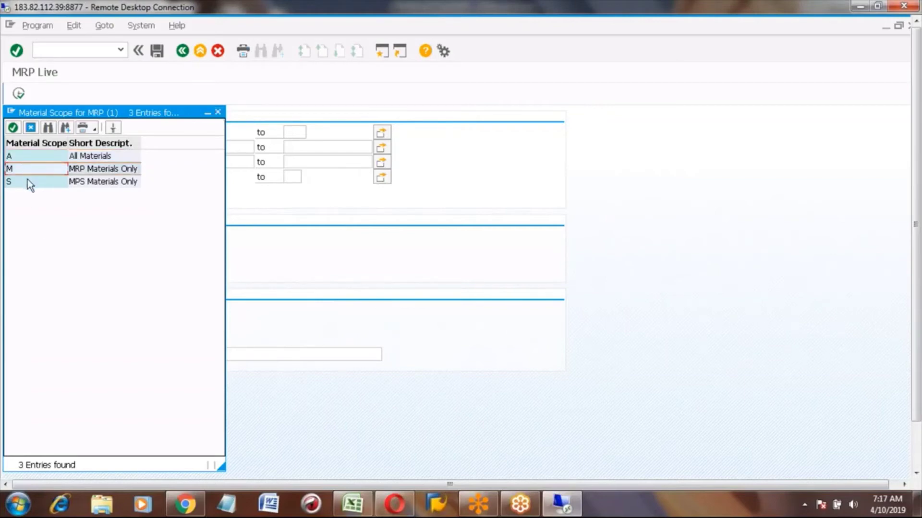
{"action": "left_click", "coordinate": [27, 181]}
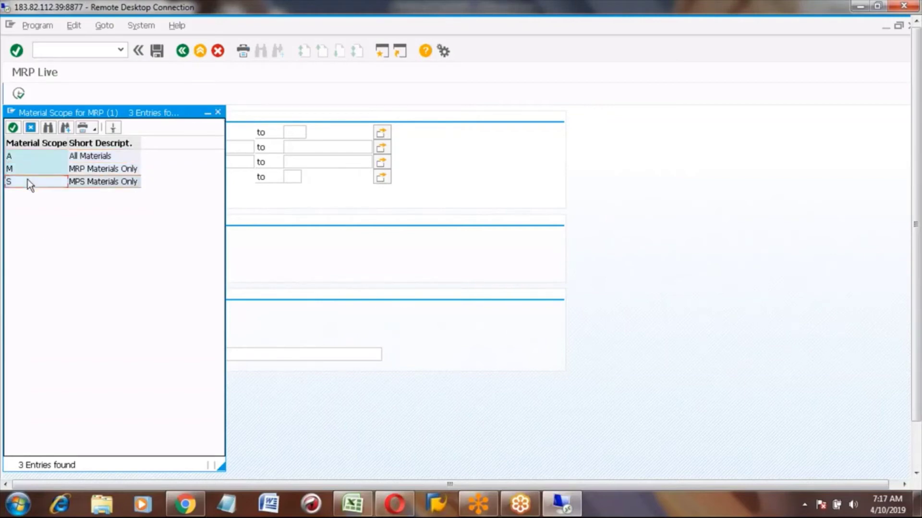
{"action": "left_click", "coordinate": [217, 112]}
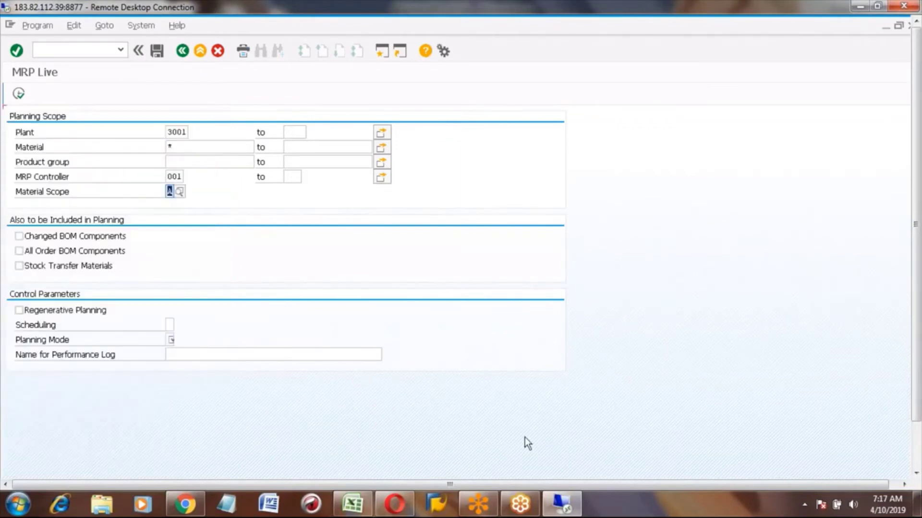
{"action": "left_click", "coordinate": [171, 192]}
Start MM03 in a new session and display material HONDA_CAR for plant 3001 and storage location 0001.
{"action": "left_click", "coordinate": [917, 442]}
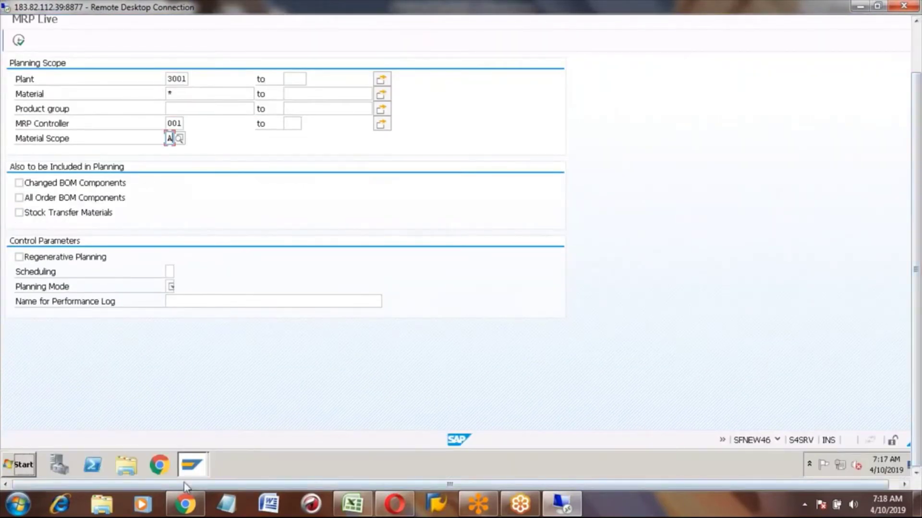
{"action": "left_click", "coordinate": [916, 21]}
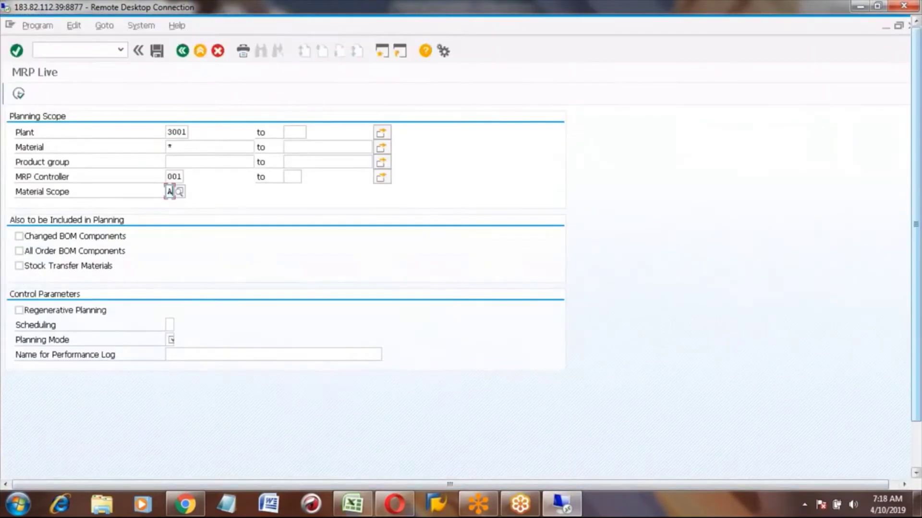
{"action": "left_click", "coordinate": [75, 50]}
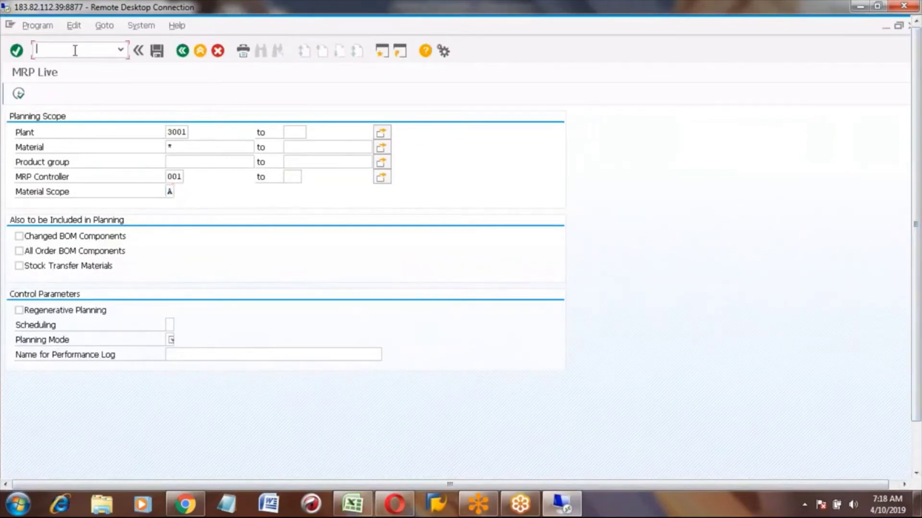
{"action": "type", "text": "/OMM03"}
{"action": "key", "text": "Return"}
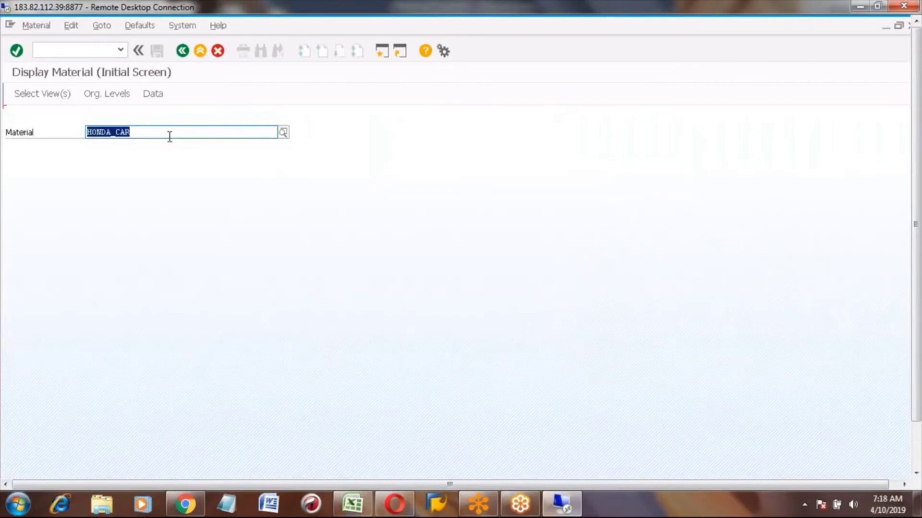
{"action": "key", "text": "Return"}
{"action": "key", "text": "Return"}
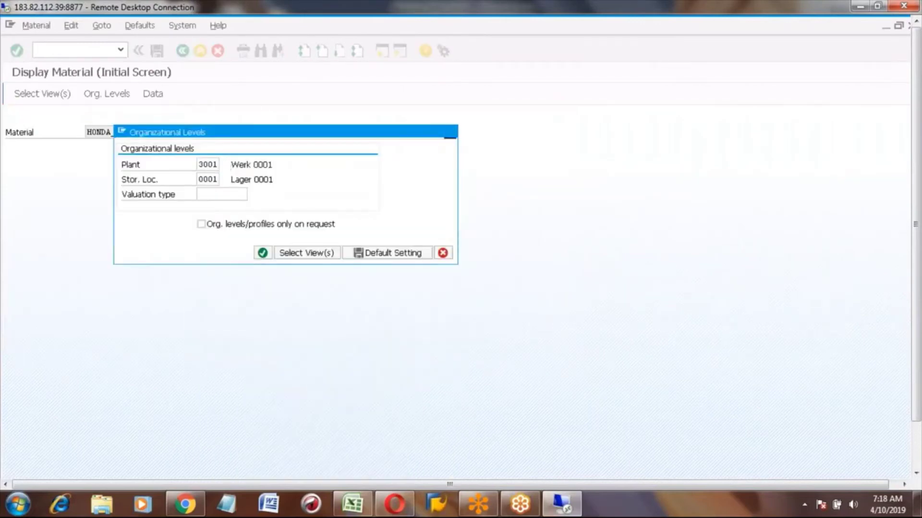
{"action": "key", "text": "Return"}
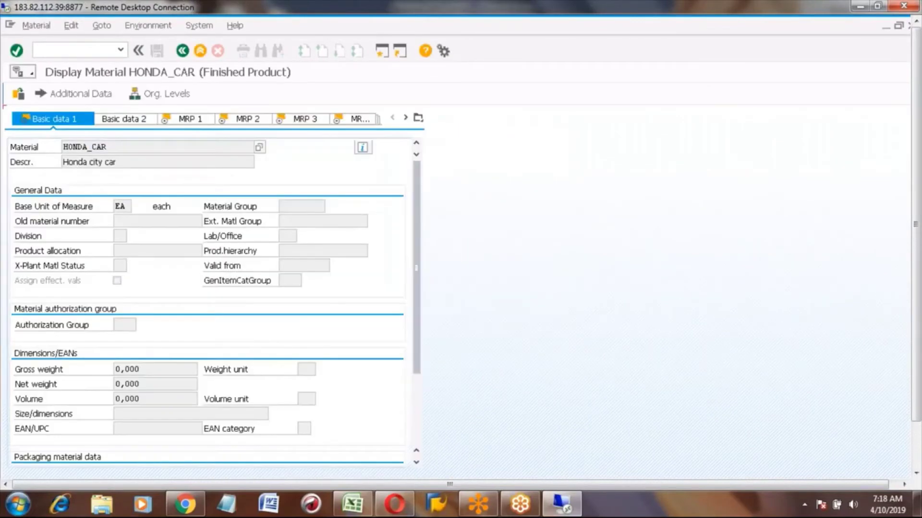
Show the MRP 1 view of HONDA_CAR and compare the MPS and forecast consumption MRP types in the value list.
{"action": "left_click", "coordinate": [189, 123]}
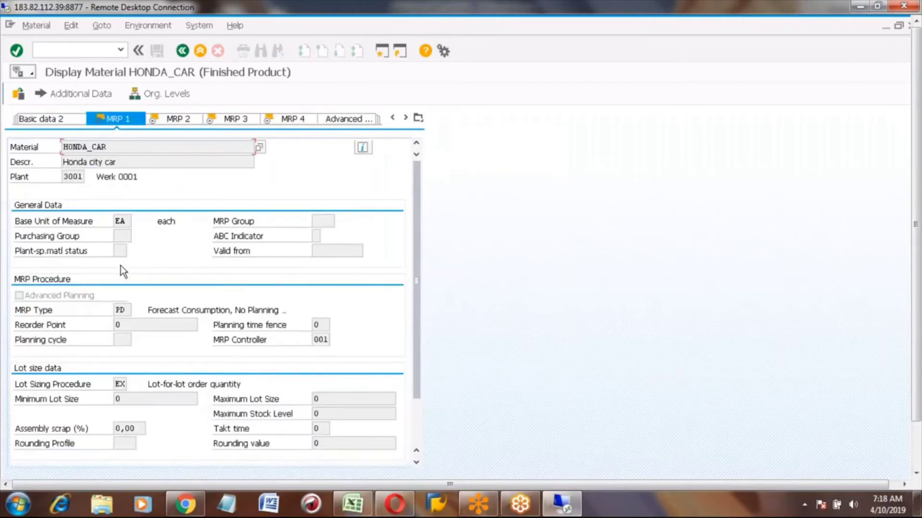
{"action": "left_click", "coordinate": [124, 309]}
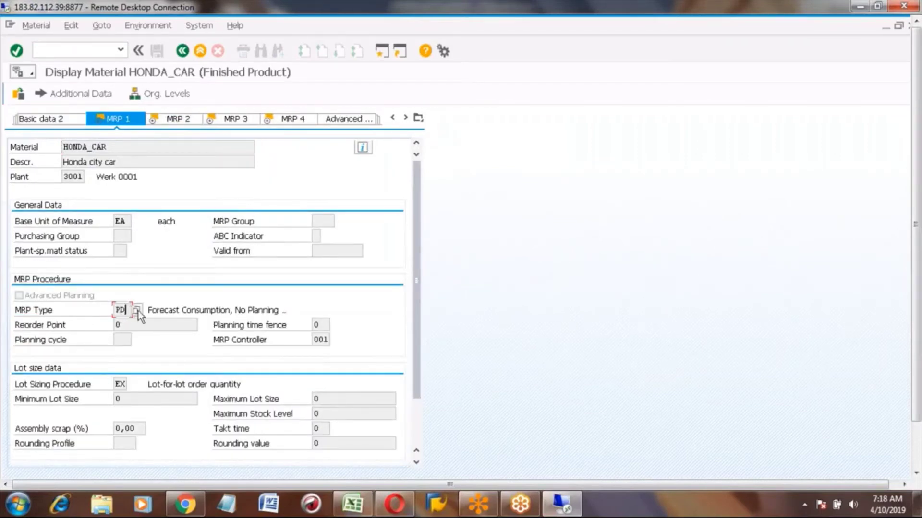
{"action": "left_click", "coordinate": [137, 311]}
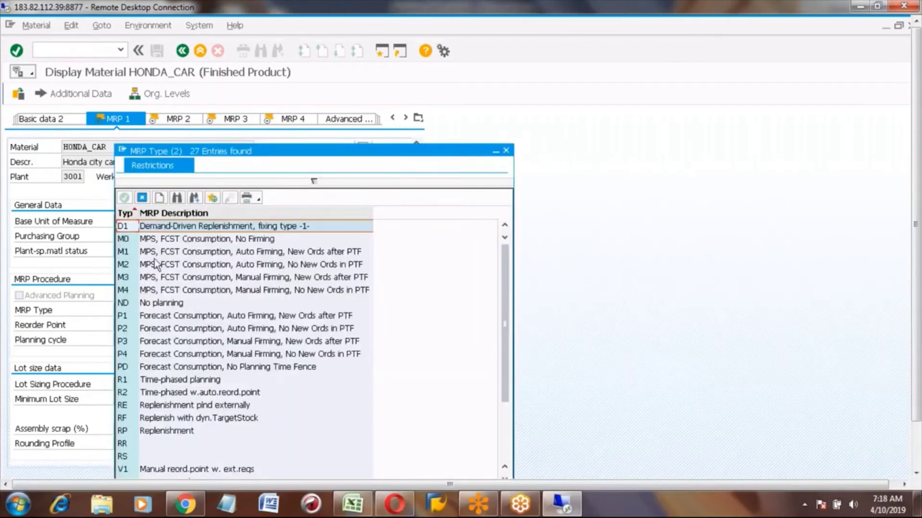
{"action": "left_click", "coordinate": [147, 242]}
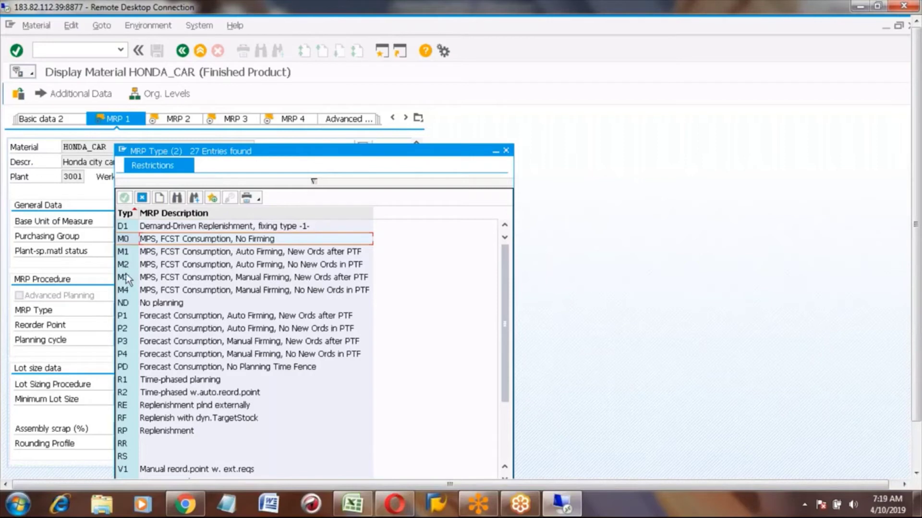
{"action": "left_click", "coordinate": [125, 291]}
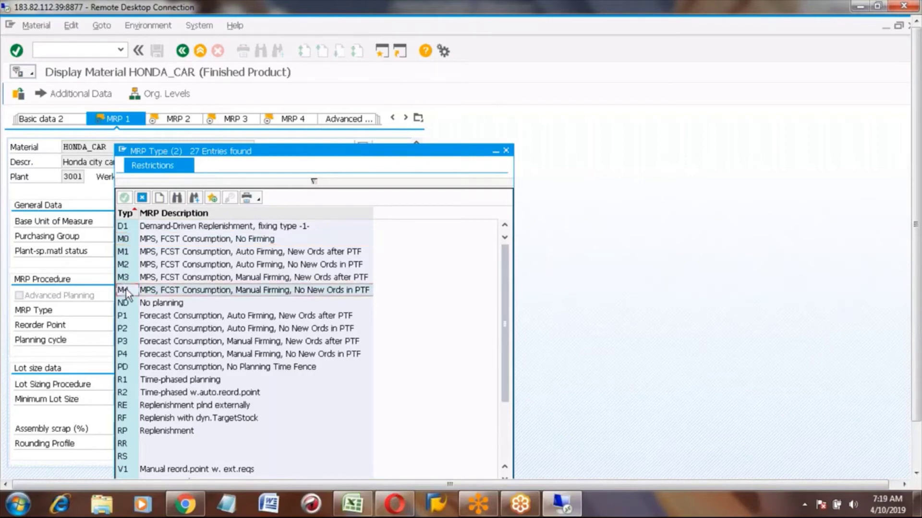
{"action": "left_click", "coordinate": [150, 242]}
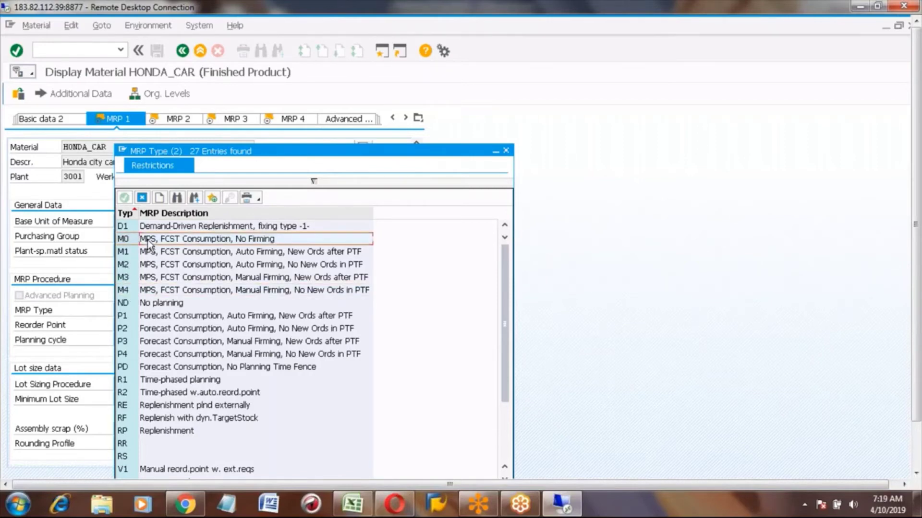
{"action": "left_click", "coordinate": [148, 317]}
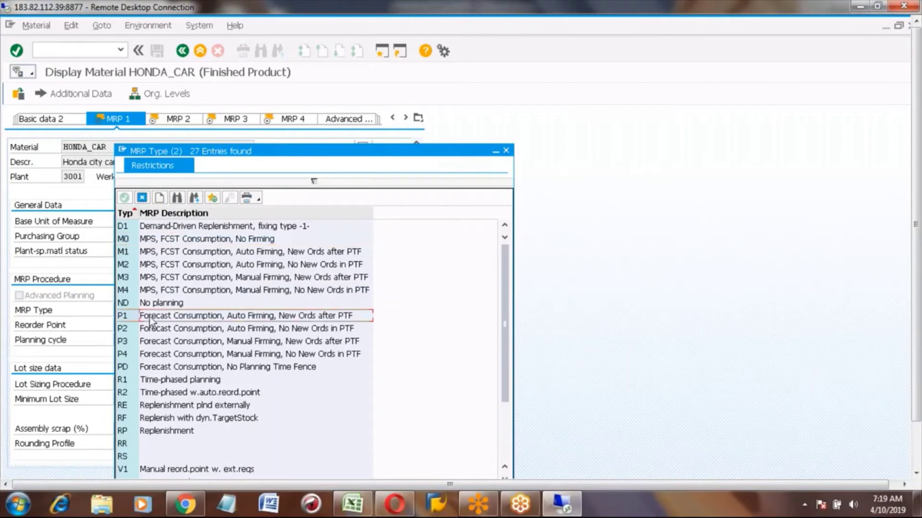
{"action": "left_click", "coordinate": [130, 368]}
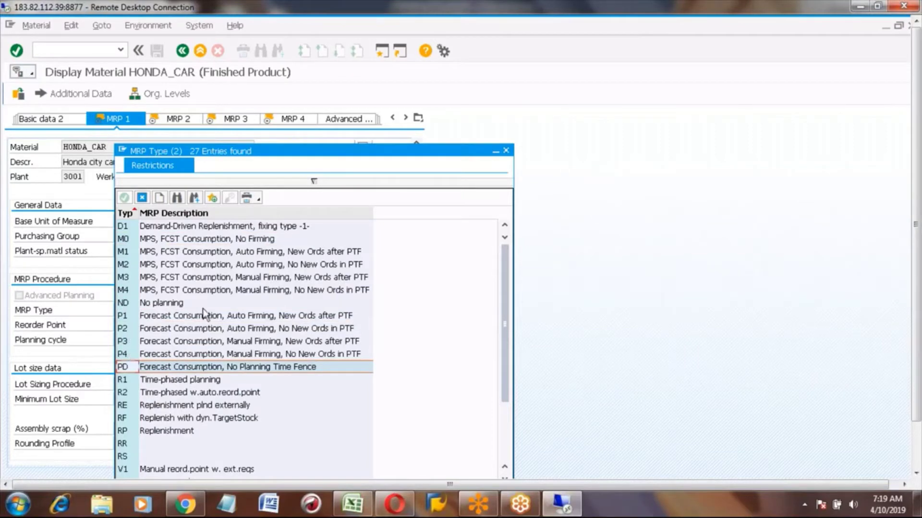
{"action": "left_click", "coordinate": [506, 153]}
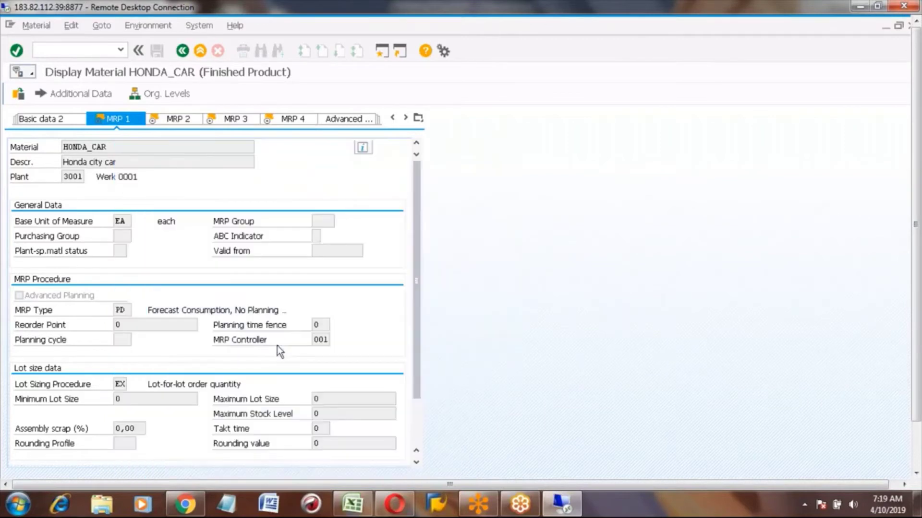
Check the MRP type and MRP controller assigned to HONDA_CAR in its MRP 1 view.
{"action": "left_click", "coordinate": [125, 312]}
{"action": "left_click", "coordinate": [317, 341]}
{"action": "left_click", "coordinate": [126, 311]}
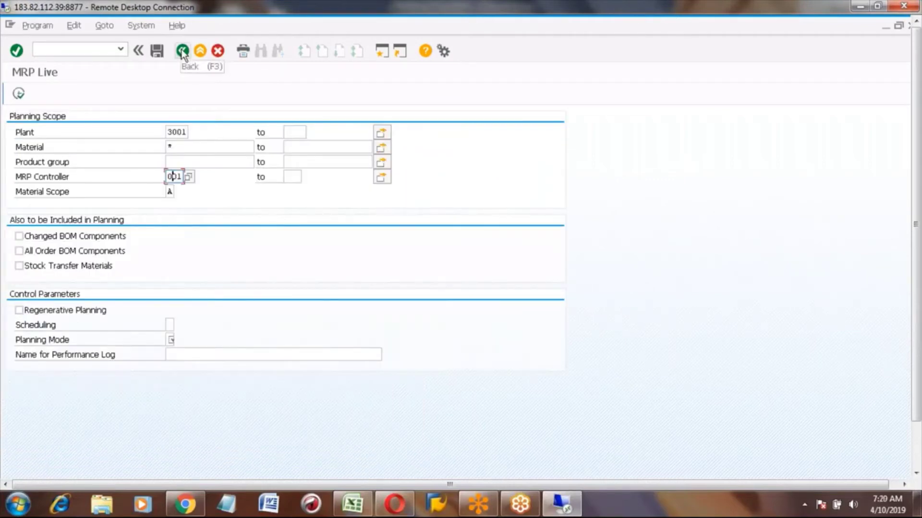
Leave MRP Live, open the classic MRP Run (MD01), inspect its scope of planning and plant parameters, and return to the SAP menu.
{"action": "left_click", "coordinate": [181, 50]}
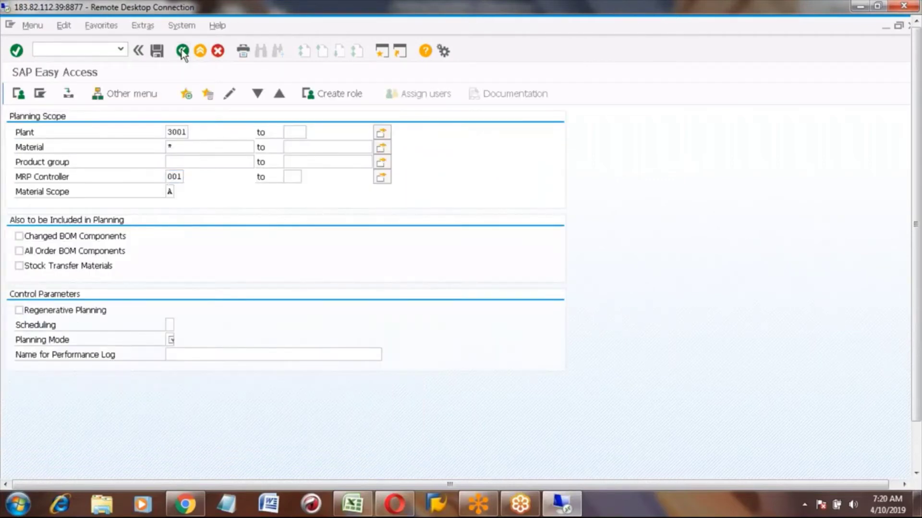
{"action": "left_click", "coordinate": [125, 260]}
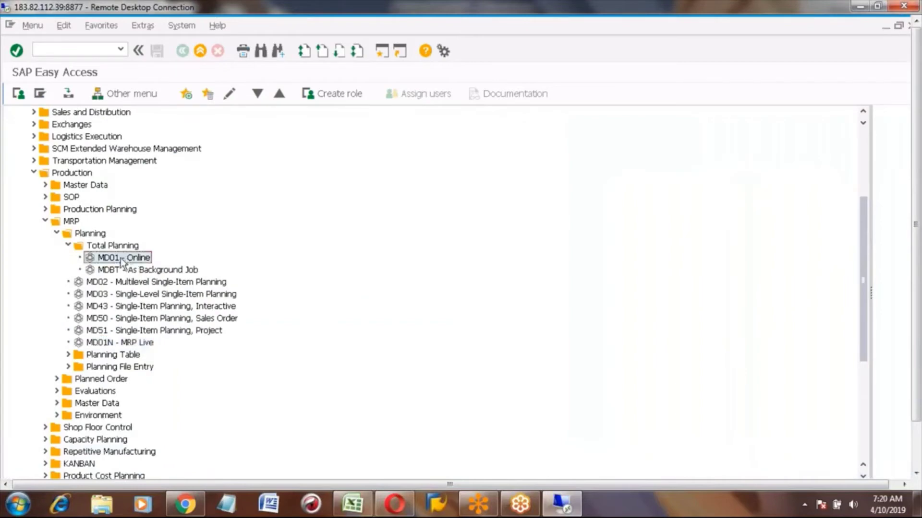
{"action": "double_click", "coordinate": [111, 259]}
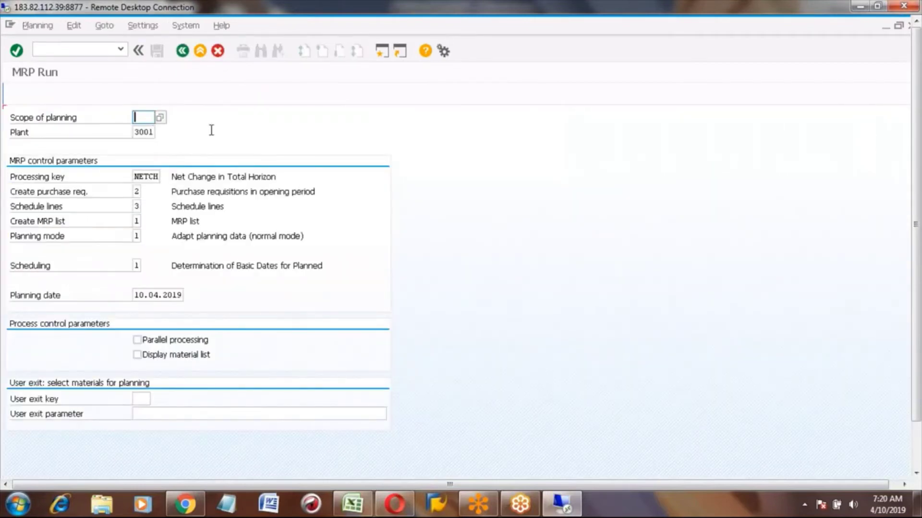
{"action": "left_click", "coordinate": [144, 132]}
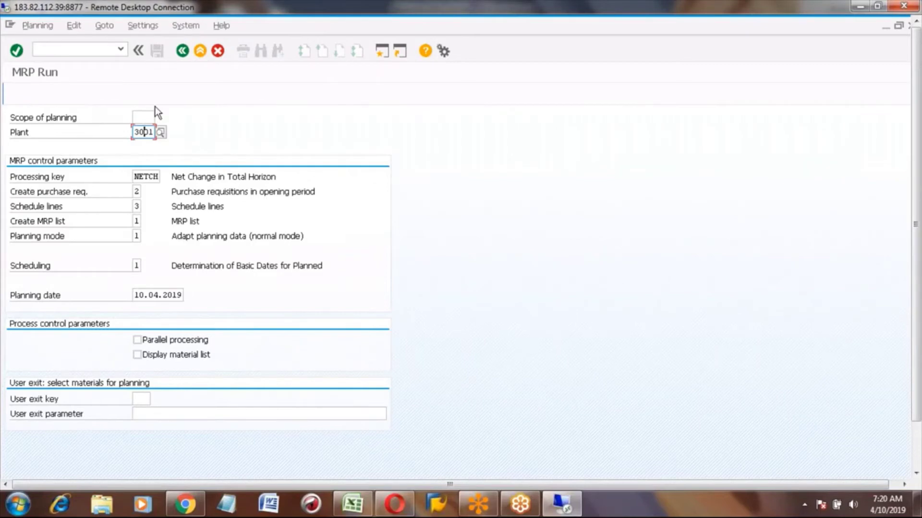
{"action": "left_click", "coordinate": [172, 117]}
{"action": "left_click", "coordinate": [183, 51]}
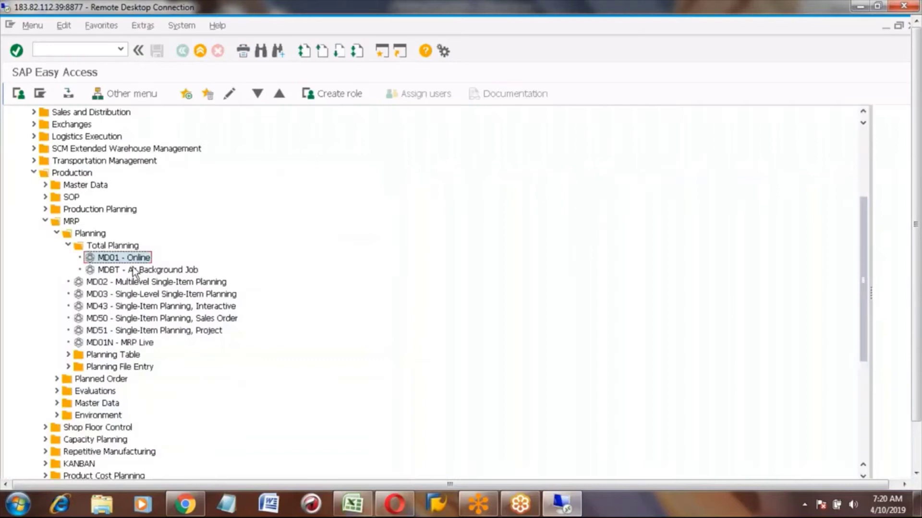
Reopen MRP Live (MD01N) and include only All Order BOM Components as additional materials in planning for HONDA_CAR.
{"action": "double_click", "coordinate": [126, 344]}
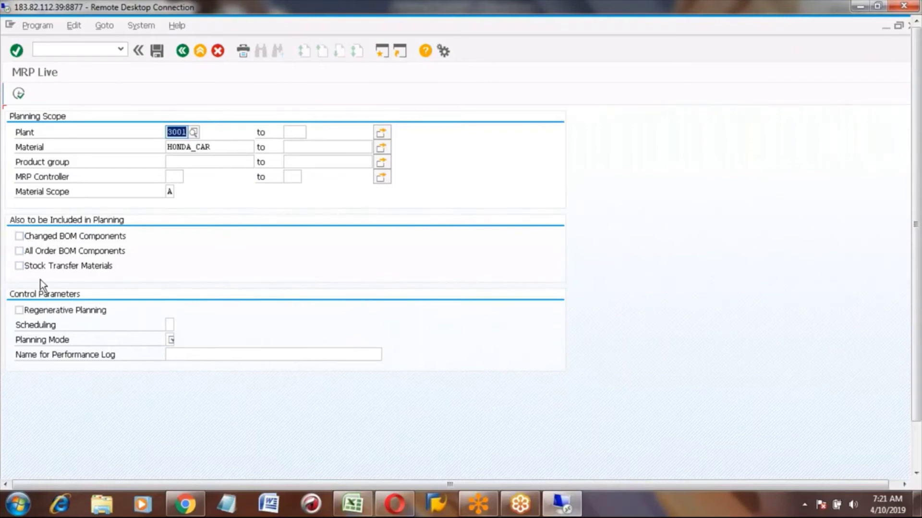
{"action": "left_click", "coordinate": [20, 236]}
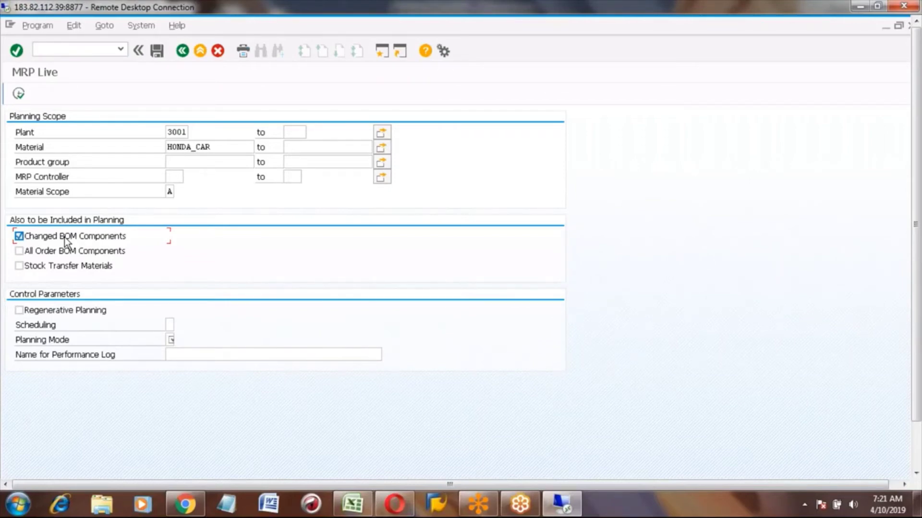
{"action": "left_click", "coordinate": [21, 251]}
{"action": "left_click", "coordinate": [19, 266]}
{"action": "left_click", "coordinate": [20, 266]}
Review the Scheduling values for planned orders, comparing basic date determination (1) with lead time scheduling and capacity planning (2).
{"action": "left_click", "coordinate": [169, 326]}
{"action": "left_click", "coordinate": [169, 340]}
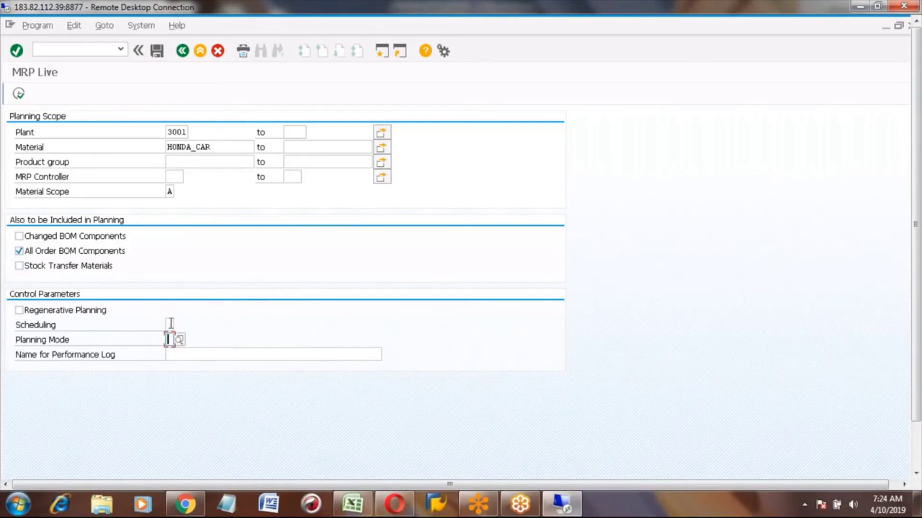
{"action": "left_click", "coordinate": [169, 325]}
{"action": "left_click", "coordinate": [43, 328]}
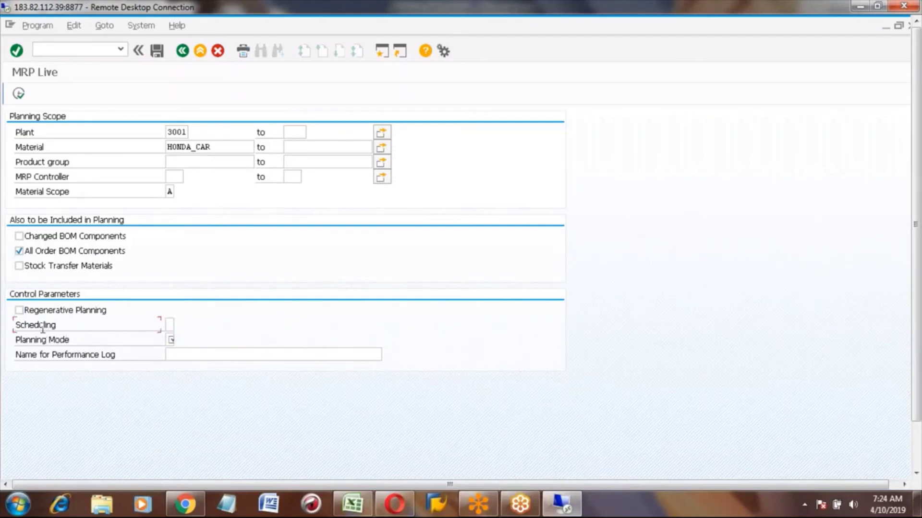
{"action": "left_click", "coordinate": [170, 325]}
{"action": "left_click", "coordinate": [179, 324]}
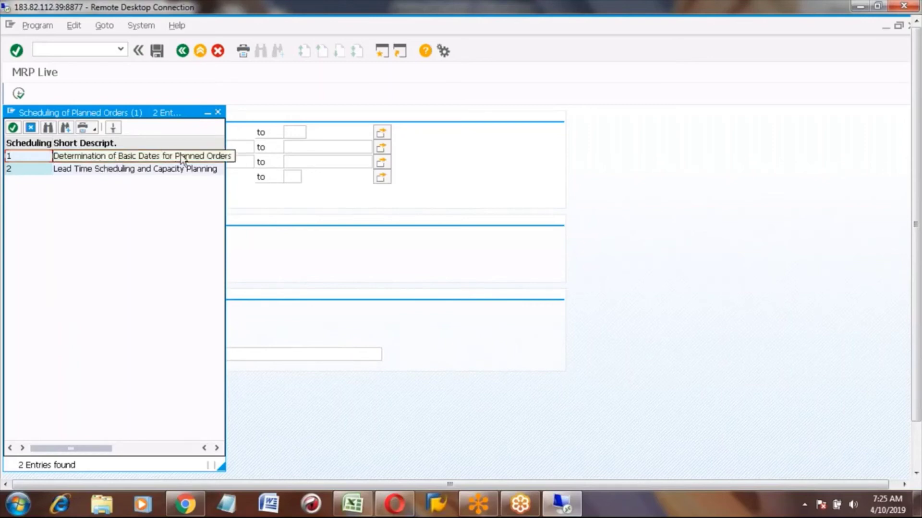
{"action": "left_click", "coordinate": [137, 166]}
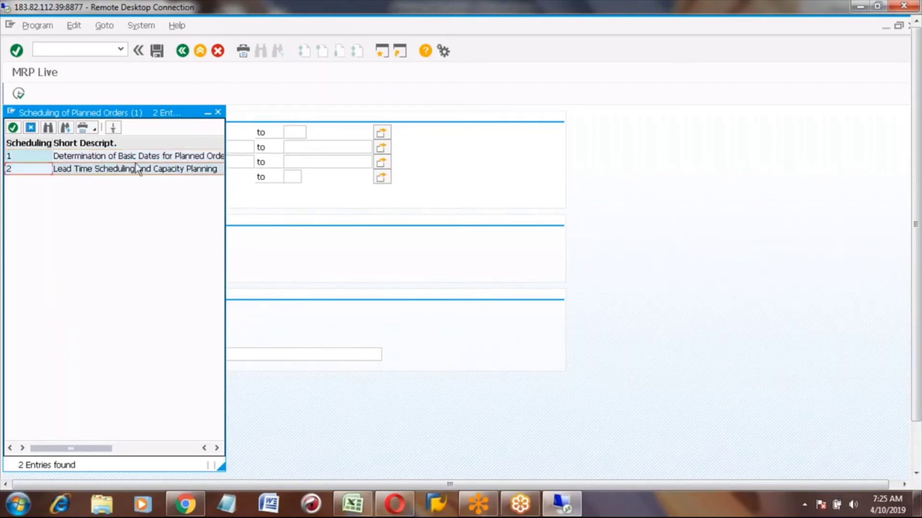
{"action": "left_click", "coordinate": [89, 156]}
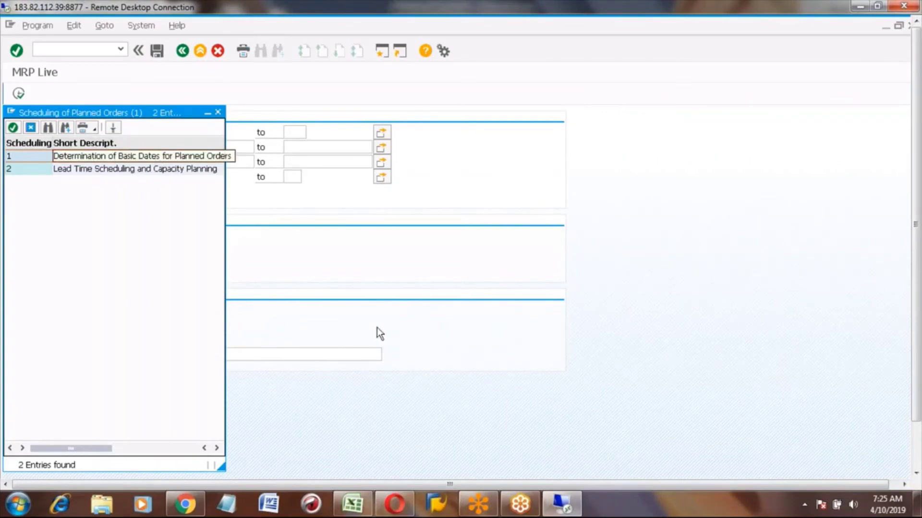
Switch to the HONDA_CAR material display and check the in-house production time in its MRP 2 view.
{"action": "left_click", "coordinate": [916, 439]}
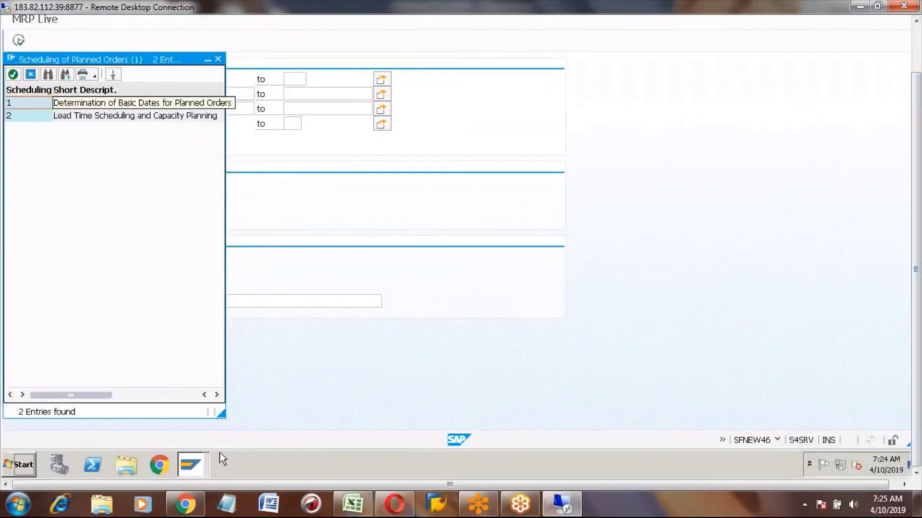
{"action": "left_click", "coordinate": [197, 462]}
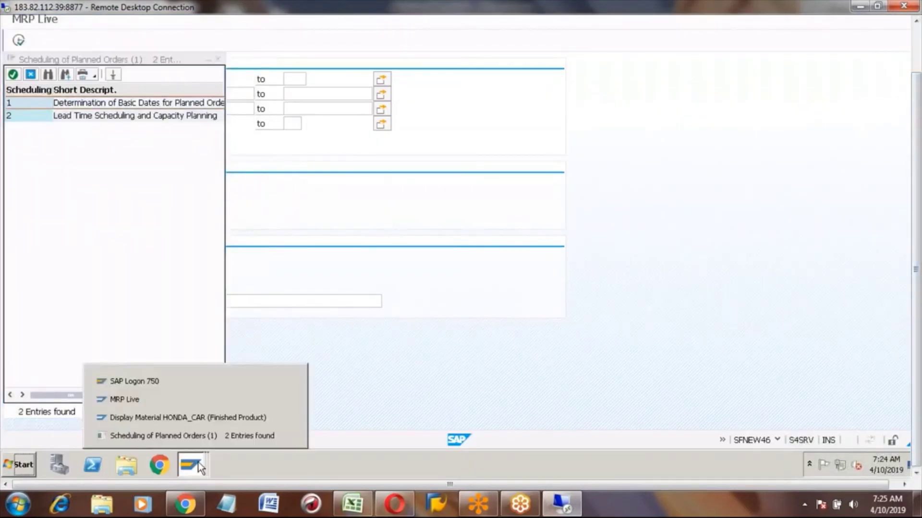
{"action": "left_click", "coordinate": [183, 418]}
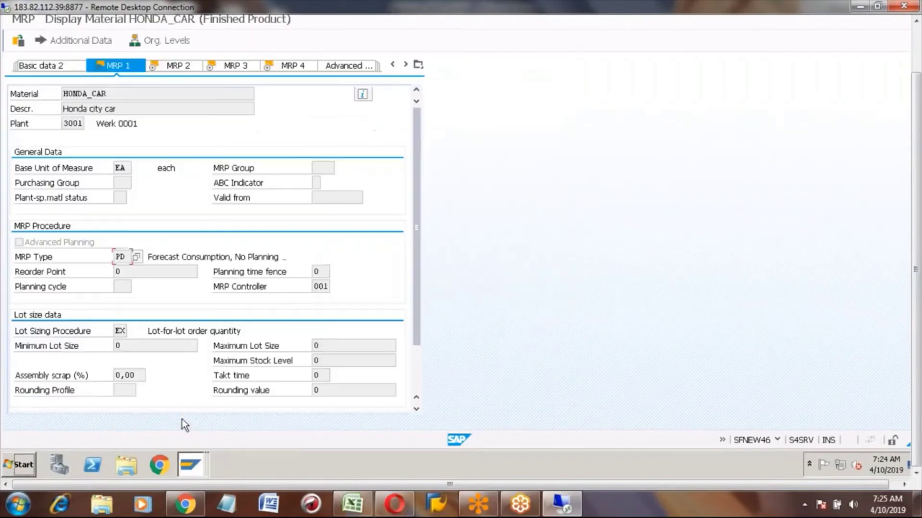
{"action": "left_click", "coordinate": [177, 64]}
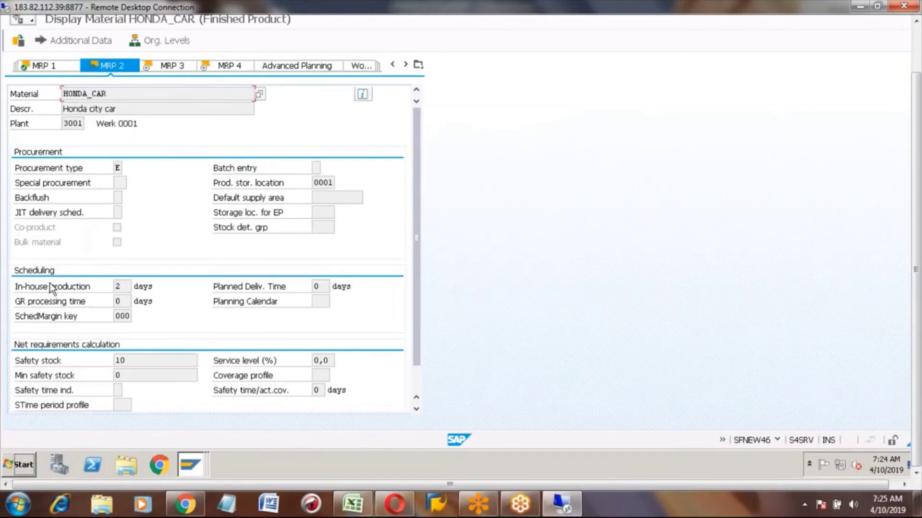
{"action": "left_click", "coordinate": [124, 287]}
{"action": "double_click", "coordinate": [124, 286]}
{"action": "left_click", "coordinate": [126, 288]}
{"action": "double_click", "coordinate": [128, 287]}
{"action": "left_click", "coordinate": [126, 287]}
{"action": "key", "text": "alt+Tab"}
{"action": "key", "text": "alt+shift+Tab"}
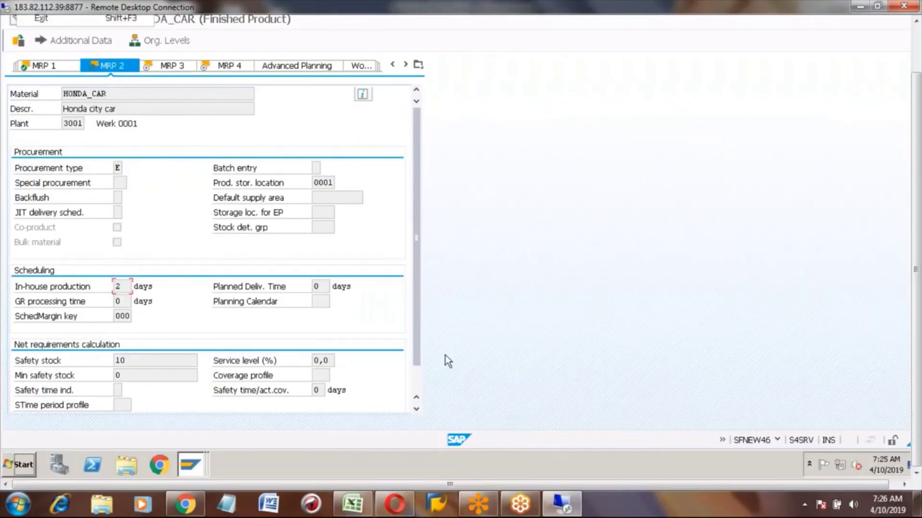
{"action": "left_click", "coordinate": [191, 468]}
{"action": "left_click", "coordinate": [178, 421]}
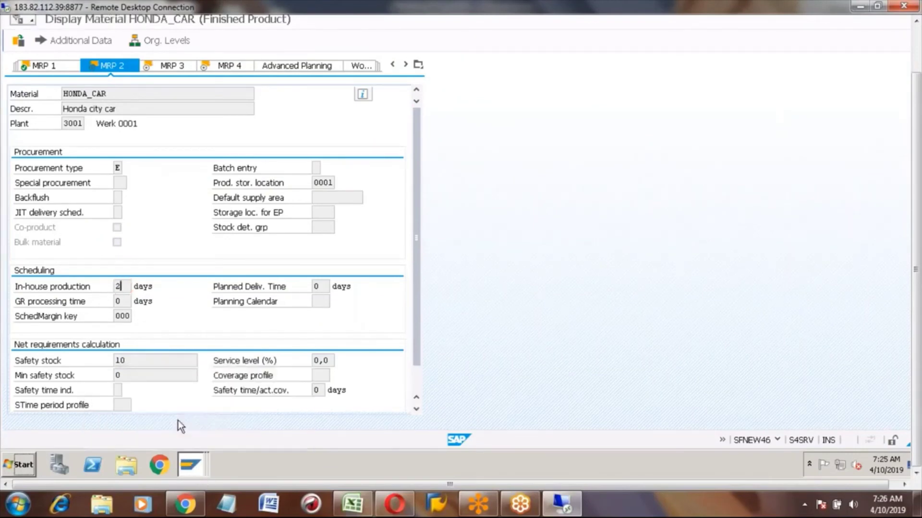
Leave the material display and open the routing operation overview of HONDA_CAR in plant 3001 with CA03.
{"action": "left_click", "coordinate": [917, 51]}
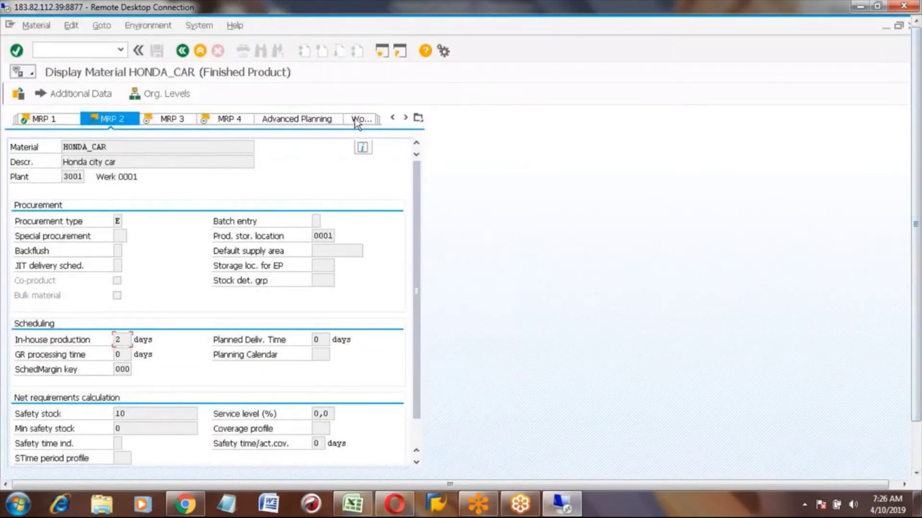
{"action": "left_click", "coordinate": [201, 50]}
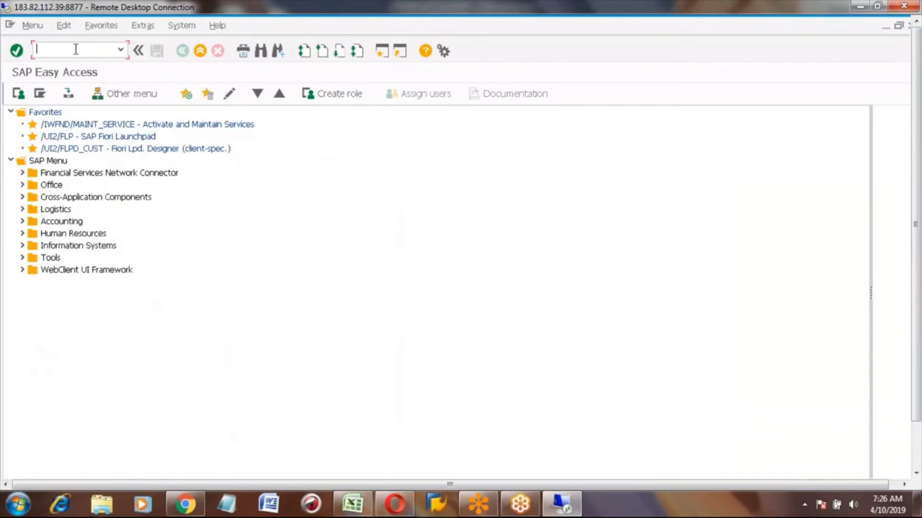
{"action": "type", "text": "ca03"}
{"action": "key", "text": "Return"}
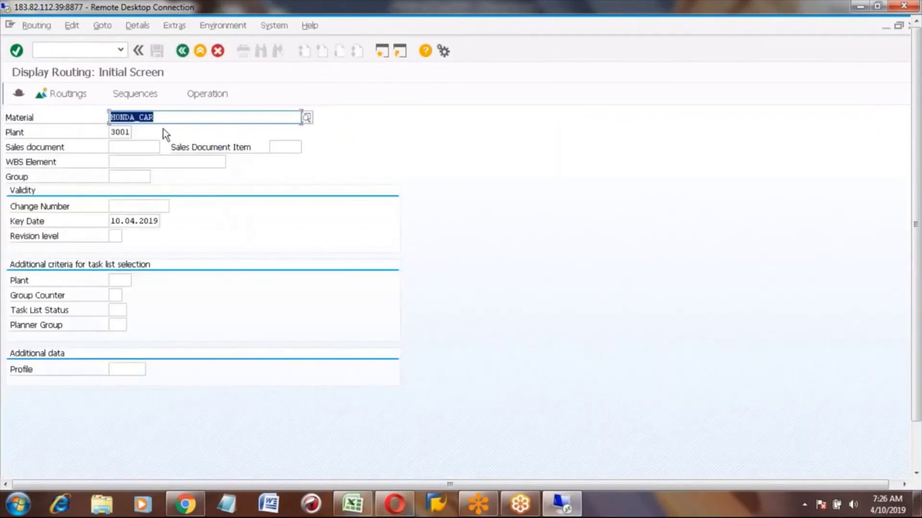
{"action": "key", "text": "Return"}
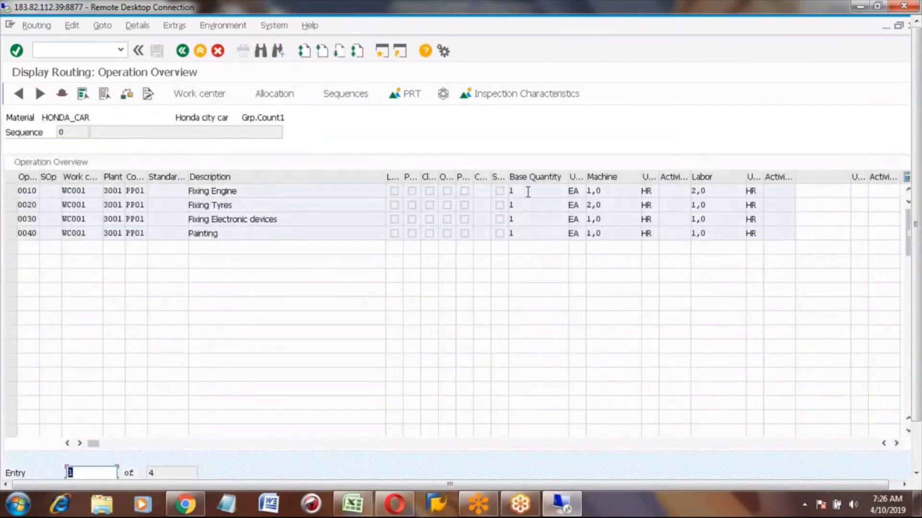
Check the base quantity and the machine and labor times of operations 0010 and 0020 in the routing.
{"action": "left_click", "coordinate": [528, 192]}
{"action": "left_click", "coordinate": [611, 192]}
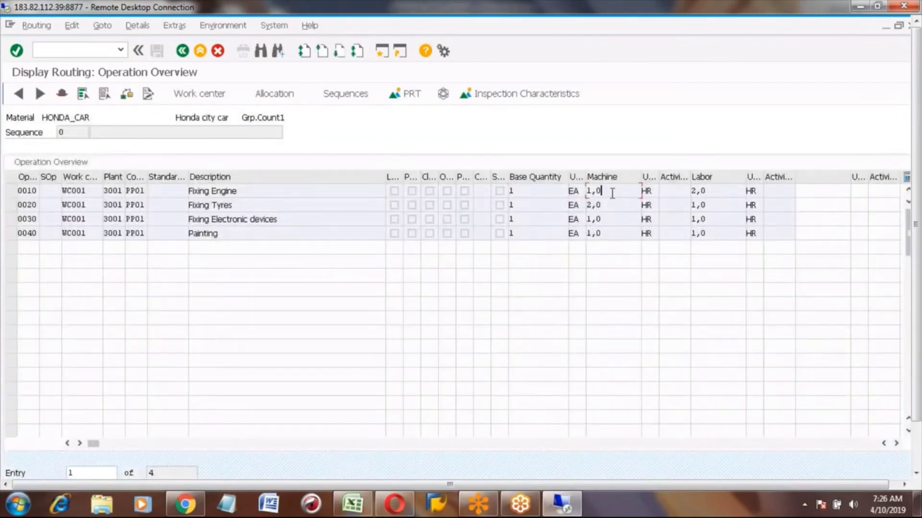
{"action": "left_click", "coordinate": [710, 191]}
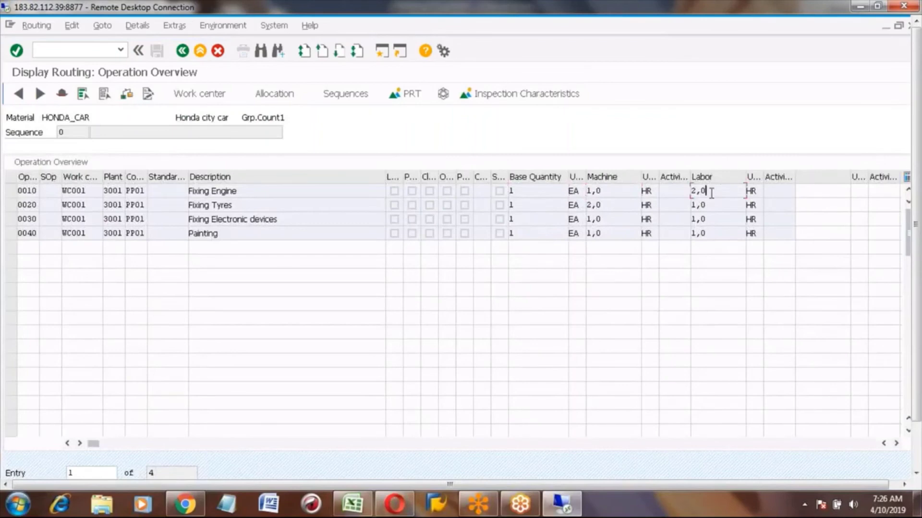
{"action": "left_click", "coordinate": [621, 199]}
{"action": "left_click", "coordinate": [713, 207]}
Return to the MRP Live session and examine Scheduling option 2, Lead Time Scheduling and Capacity Planning.
{"action": "left_click", "coordinate": [916, 454]}
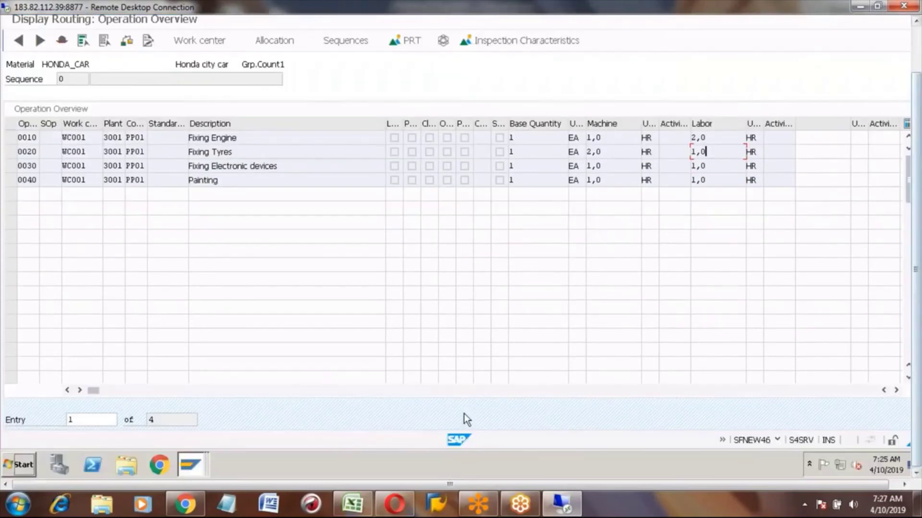
{"action": "left_click", "coordinate": [191, 464]}
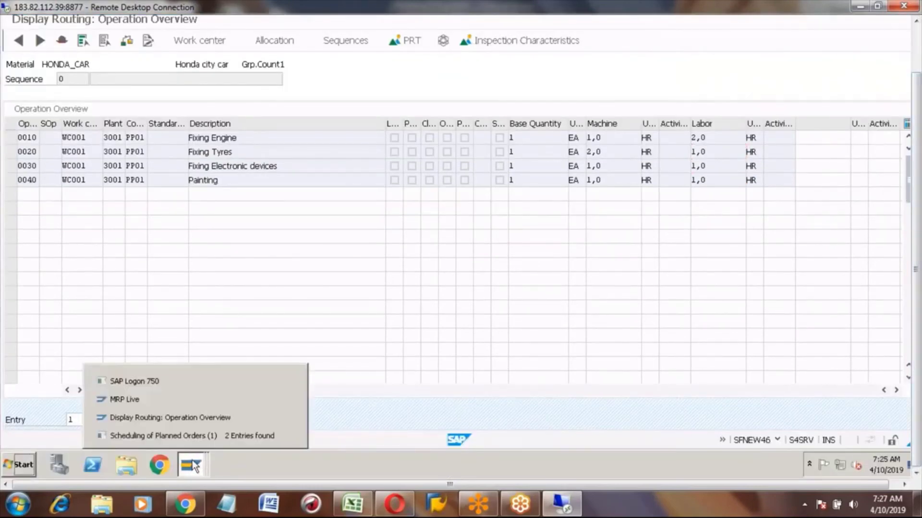
{"action": "left_click", "coordinate": [139, 401]}
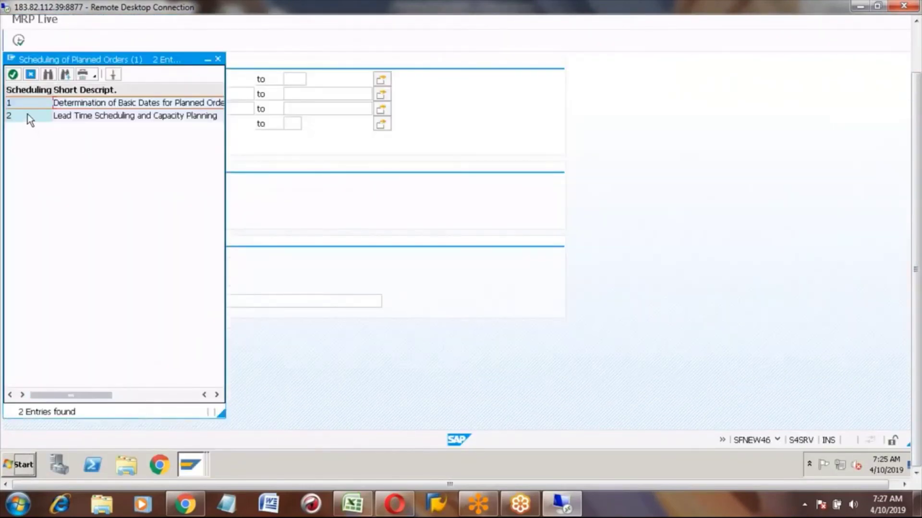
{"action": "left_click", "coordinate": [28, 116]}
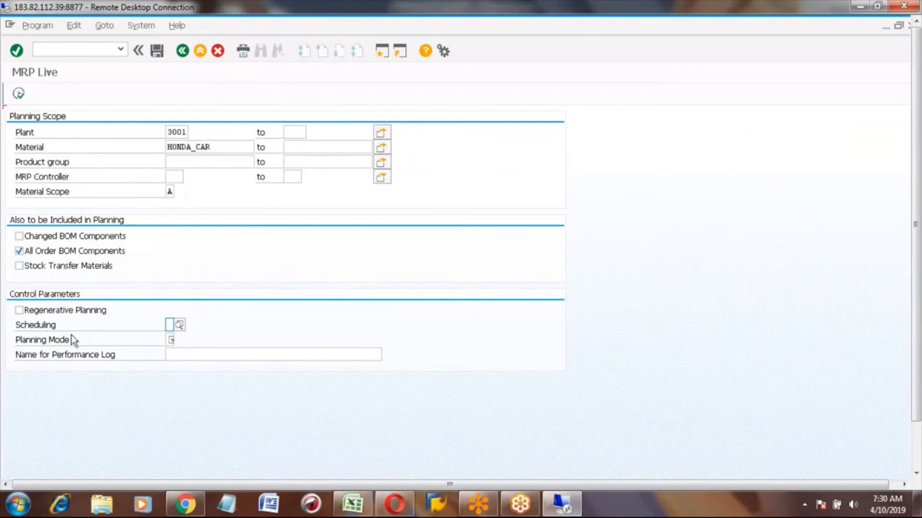
List the possible Planning Mode values and examine options 1, Adapt Planning Data, and 3, Delete and Recreate Planning Data.
{"action": "left_click", "coordinate": [54, 344]}
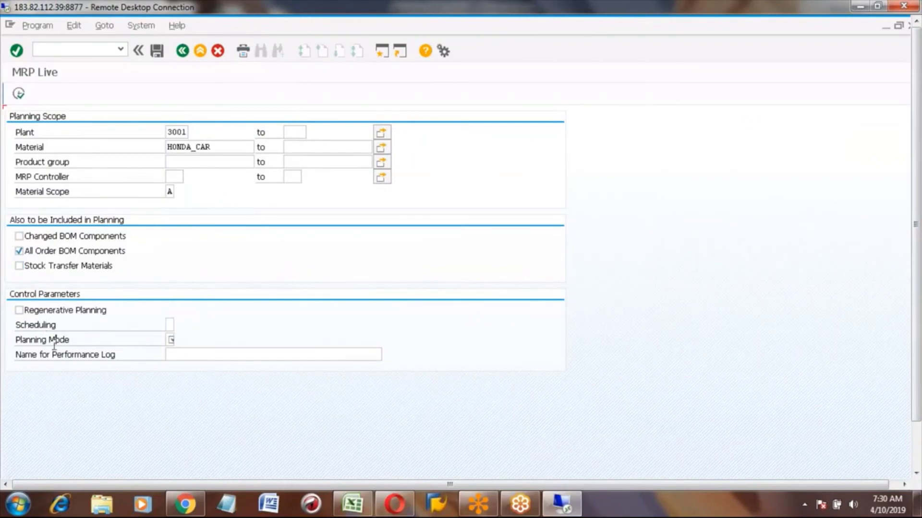
{"action": "left_click", "coordinate": [171, 339]}
{"action": "left_click", "coordinate": [182, 339]}
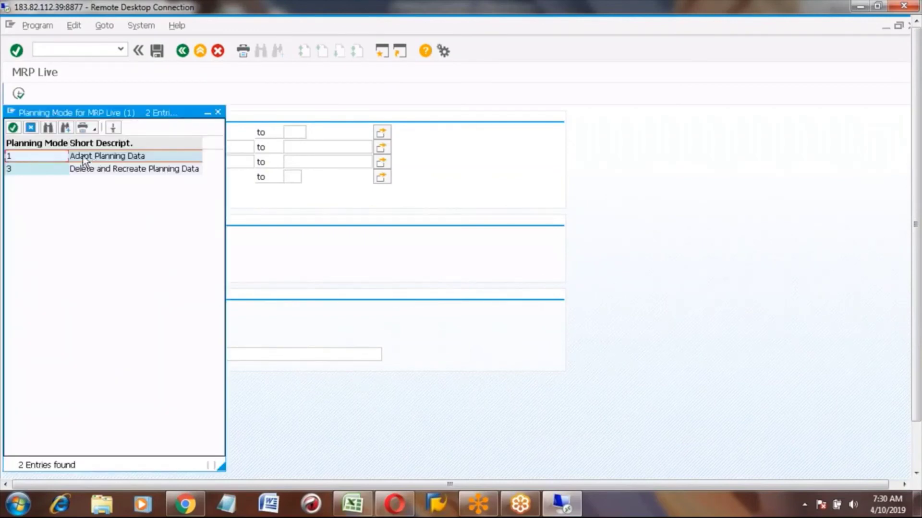
{"action": "left_click", "coordinate": [124, 156]}
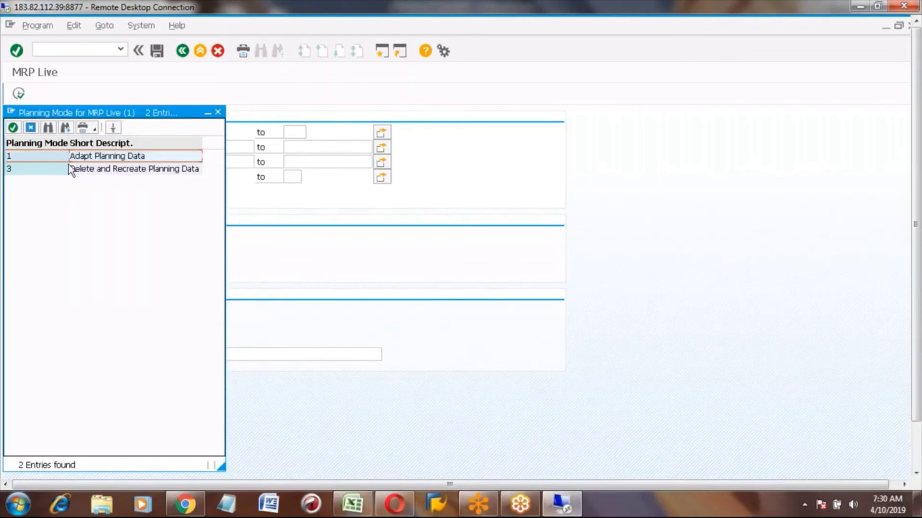
{"action": "left_click", "coordinate": [48, 169]}
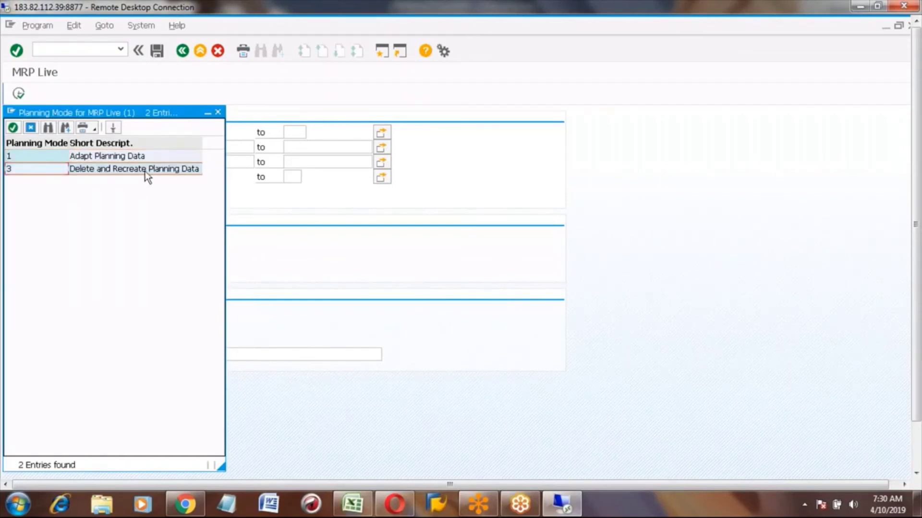
{"action": "left_click", "coordinate": [101, 157]}
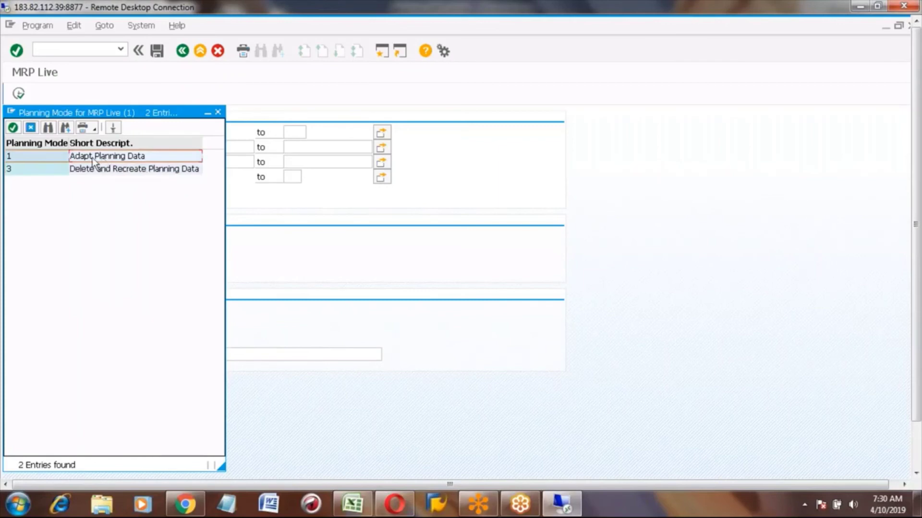
{"action": "left_click", "coordinate": [58, 158]}
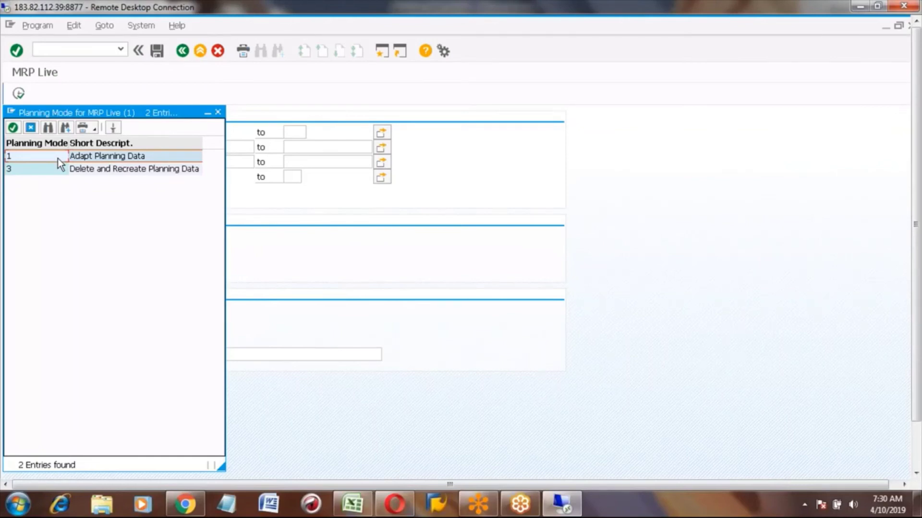
{"action": "left_click", "coordinate": [50, 174]}
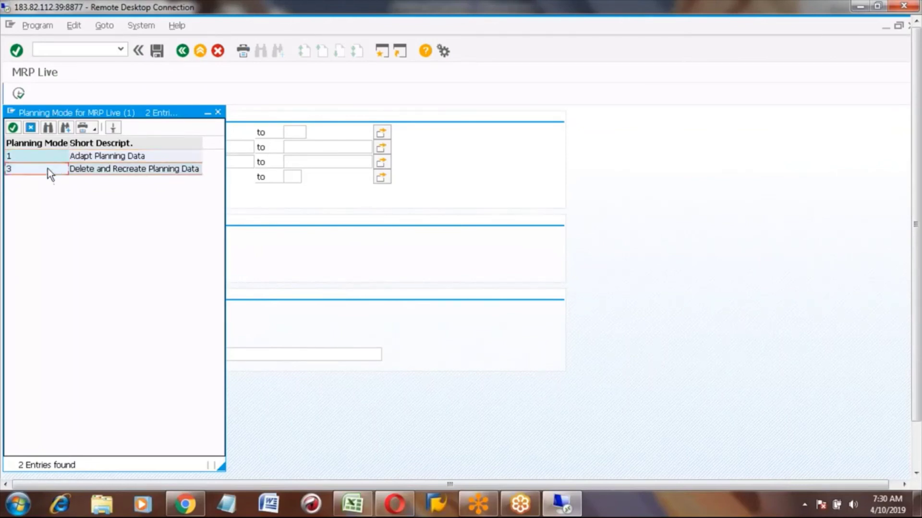
{"action": "left_click", "coordinate": [122, 157]}
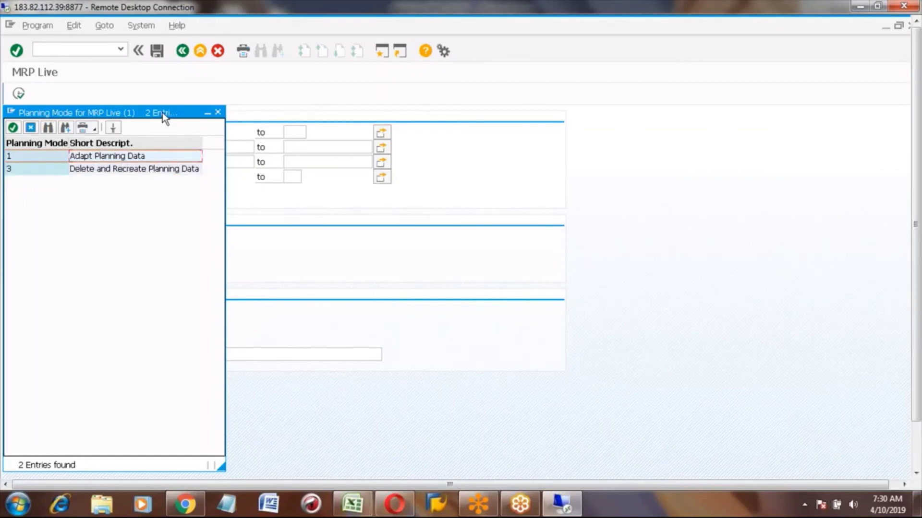
Move the Planning Mode value list clear of the selection fields and compare adapting planning data with deleting and recreating it.
{"action": "left_click_drag", "start_coordinate": [162, 112], "coordinate": [379, 140]}
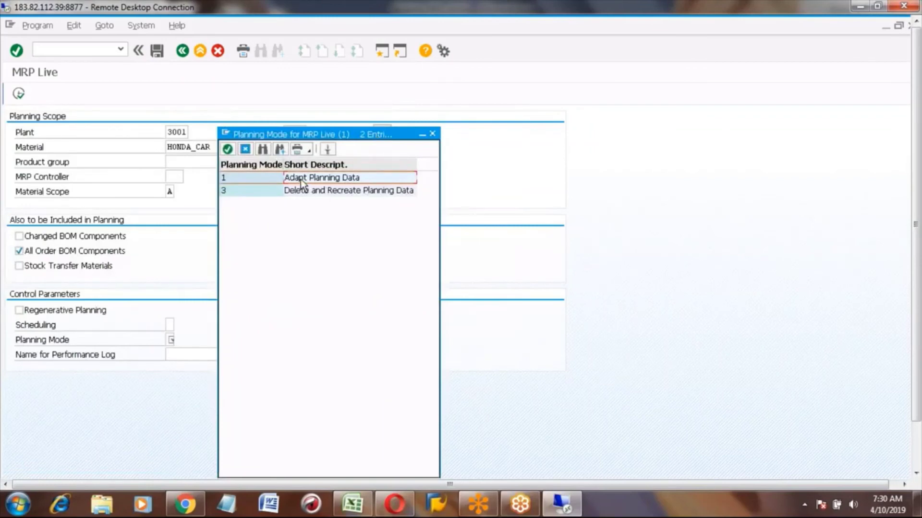
{"action": "left_click", "coordinate": [260, 189]}
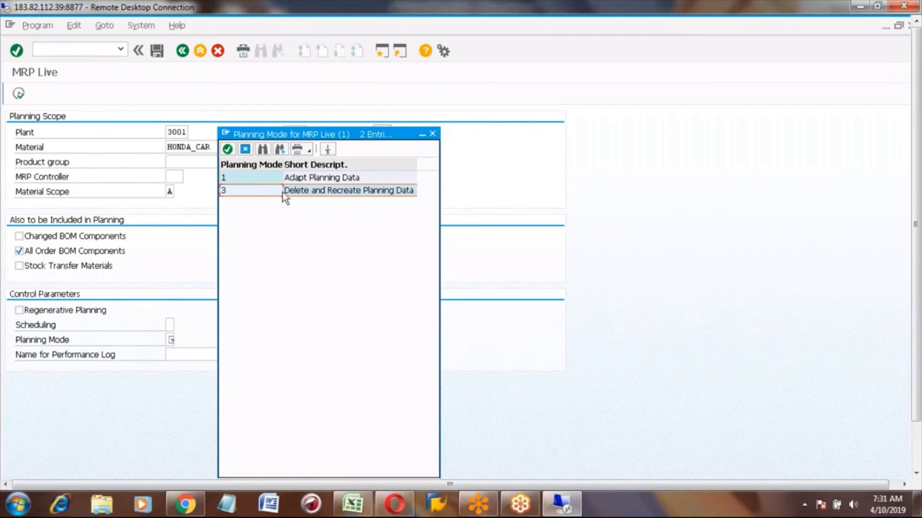
{"action": "left_click", "coordinate": [246, 178]}
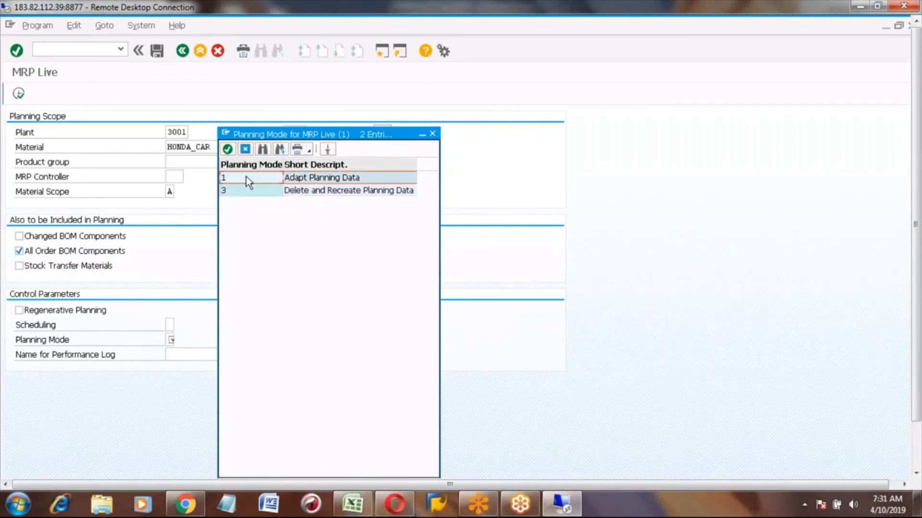
{"action": "left_click", "coordinate": [258, 190]}
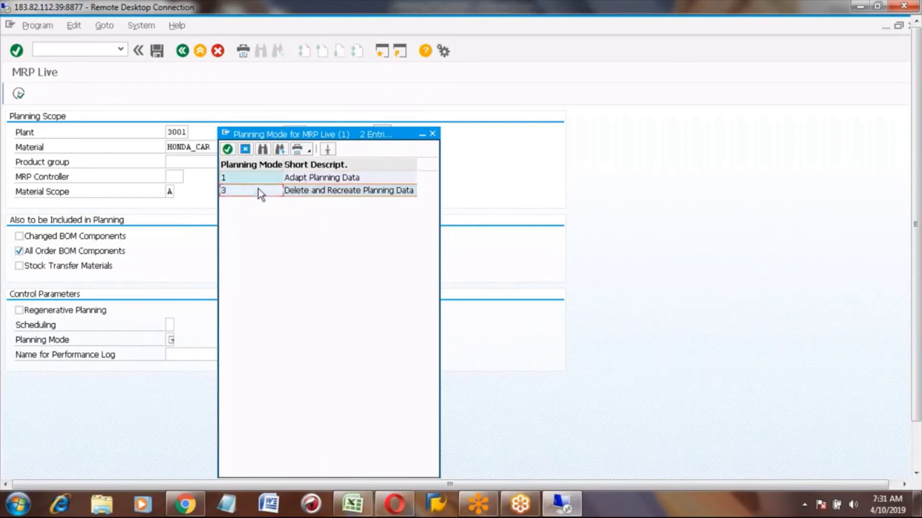
{"action": "left_click", "coordinate": [307, 191]}
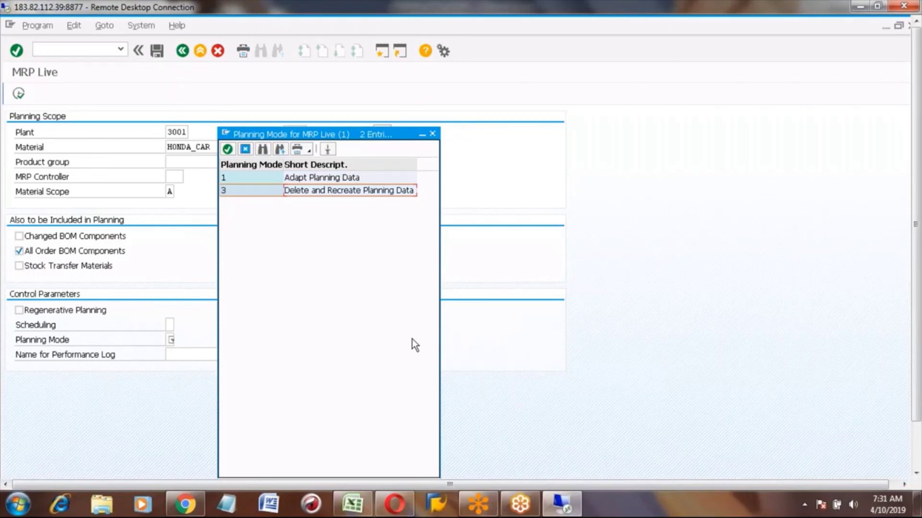
{"action": "left_click", "coordinate": [242, 193]}
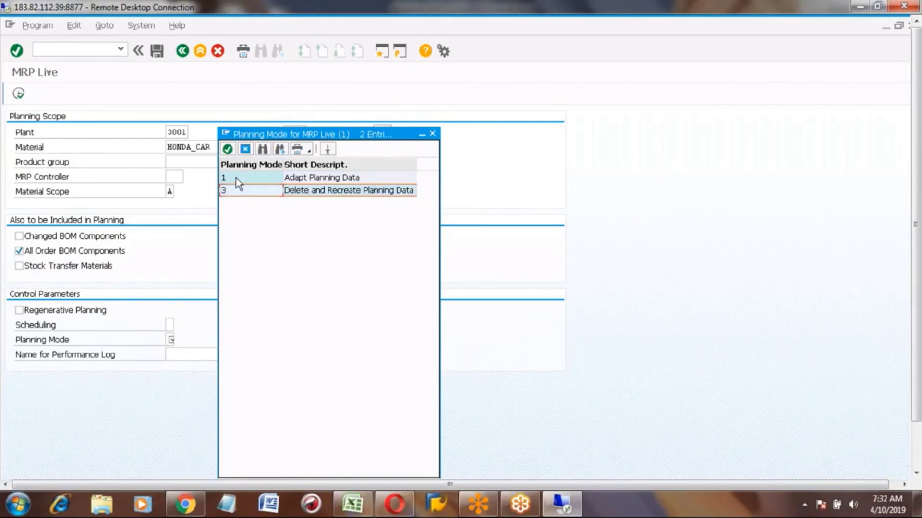
{"action": "left_click", "coordinate": [235, 177]}
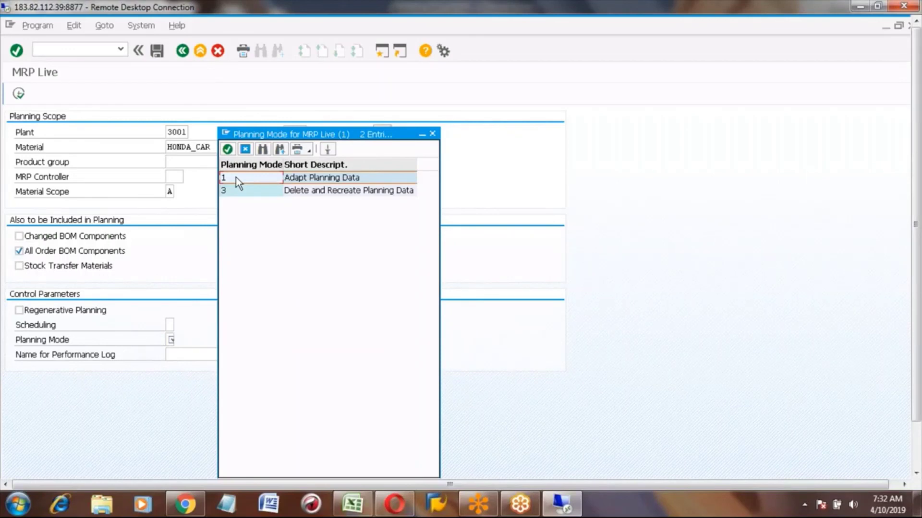
{"action": "left_click", "coordinate": [246, 191]}
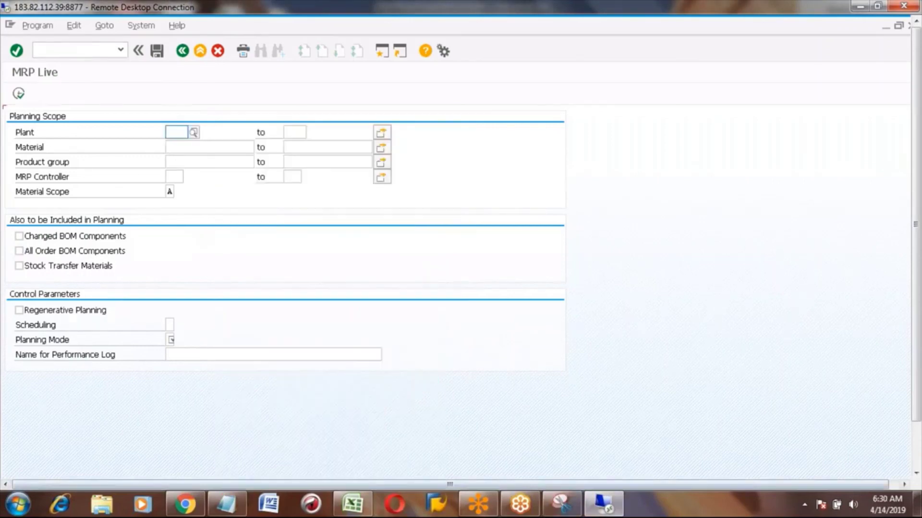
Set the MRP Live planning scope to plant 3001 and material HONDA_CAR.
{"action": "left_click", "coordinate": [177, 131]}
{"action": "type", "text": "3001"}
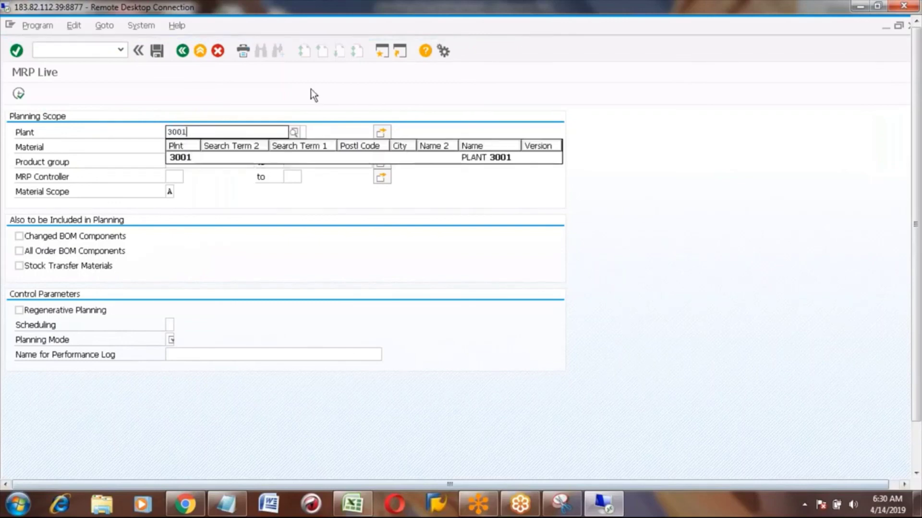
{"action": "left_click", "coordinate": [180, 158]}
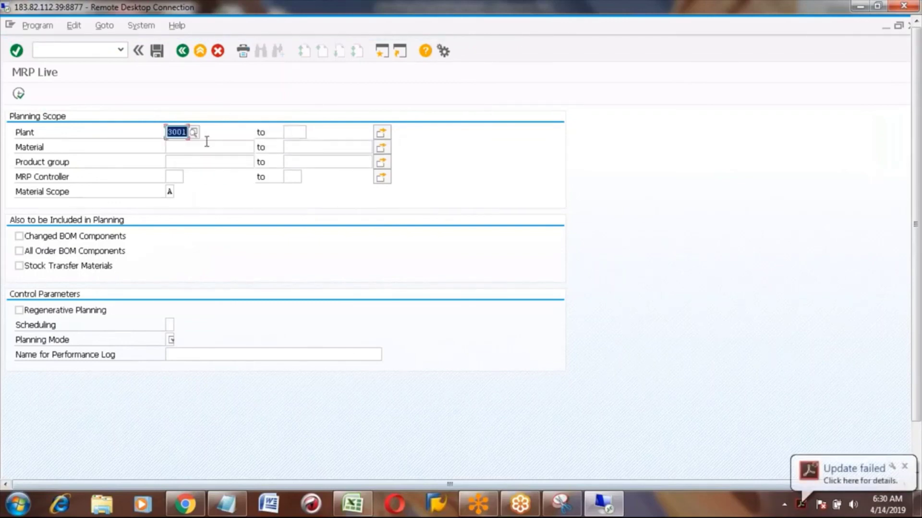
{"action": "left_click", "coordinate": [179, 147]}
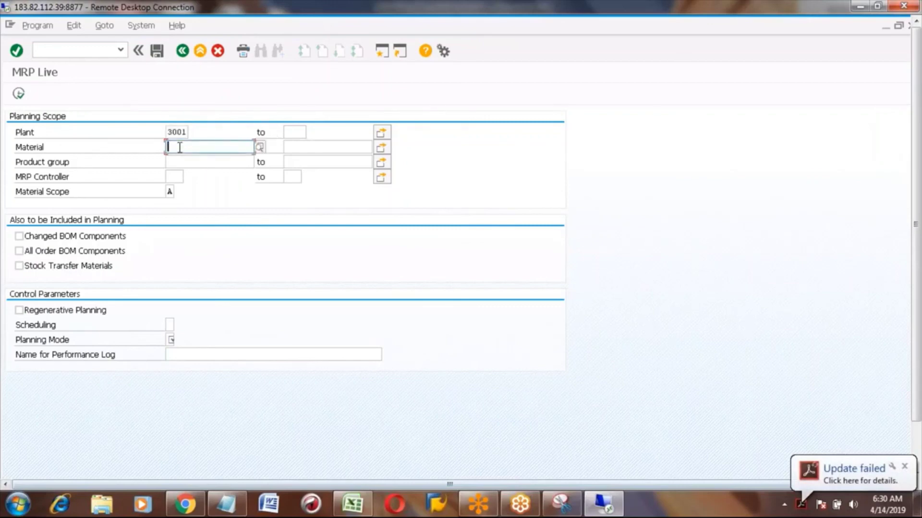
{"action": "type", "text": "honda"}
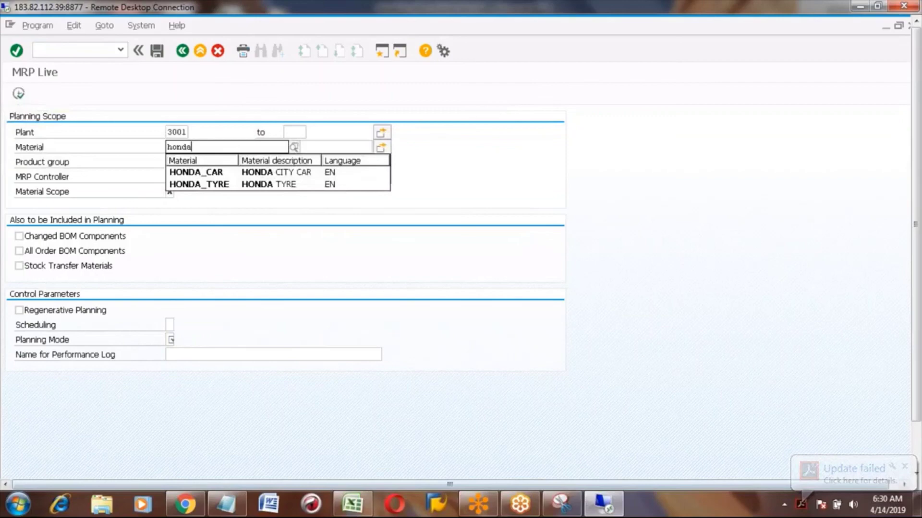
{"action": "key", "text": "Down"}
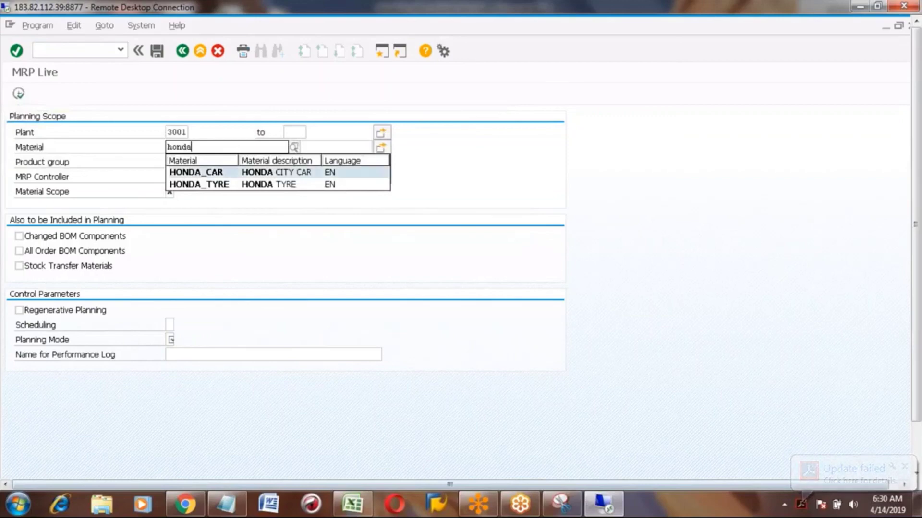
{"action": "key", "text": "Return"}
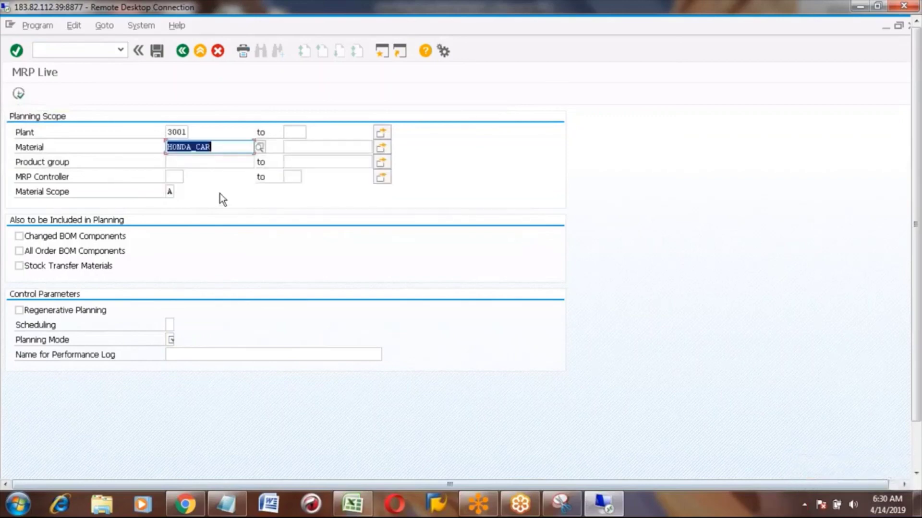
Include All Order BOM Components in planning and set Scheduling to 2, Lead Time Scheduling and Capacity Planning.
{"action": "left_click", "coordinate": [19, 252]}
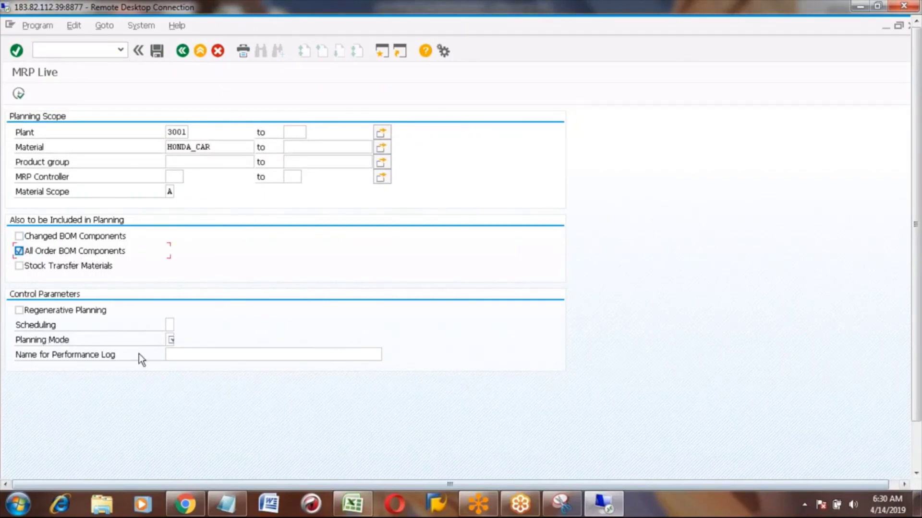
{"action": "left_click", "coordinate": [170, 324]}
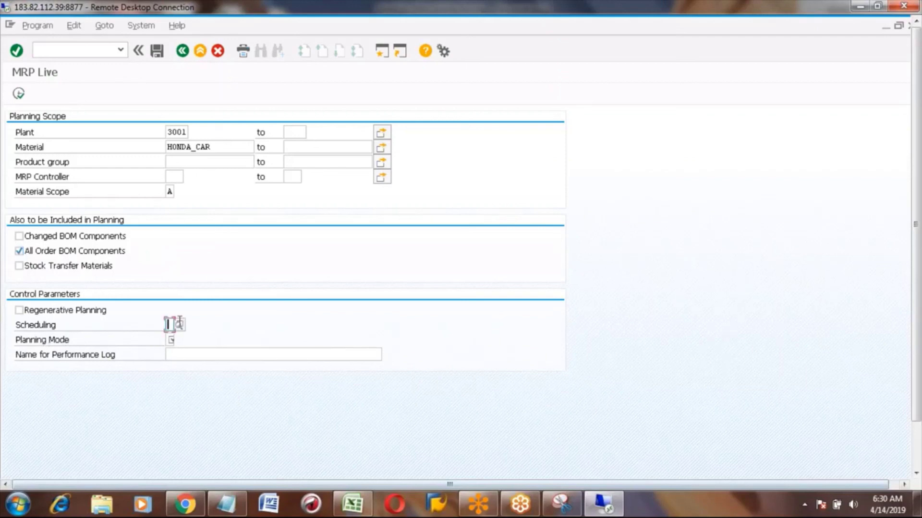
{"action": "left_click", "coordinate": [180, 325]}
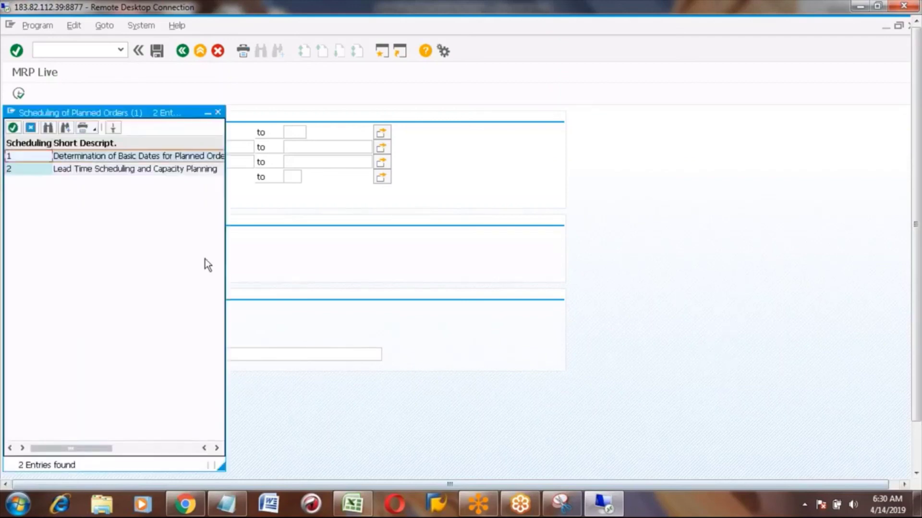
{"action": "left_click", "coordinate": [36, 171]}
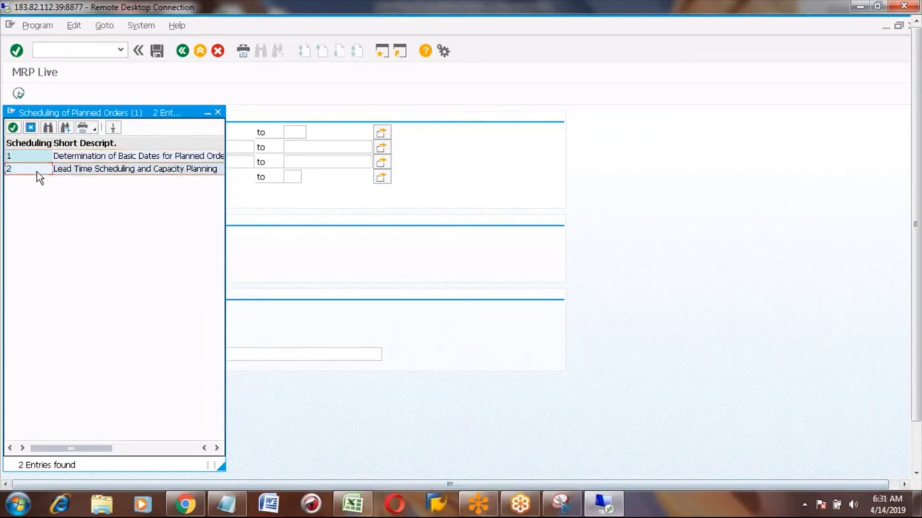
{"action": "double_click", "coordinate": [37, 172]}
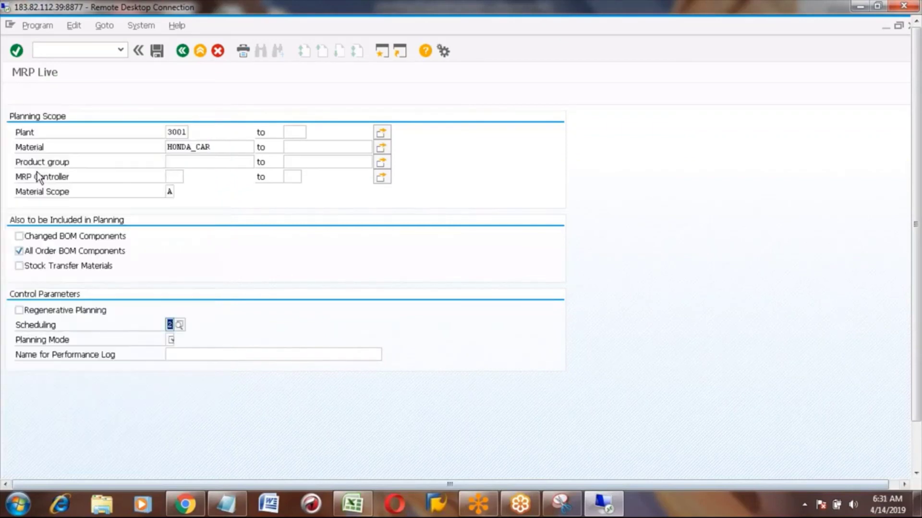
Set Planning Mode to 1 and execute MRP Live, agreeing to run it again as a regenerative planning run.
{"action": "left_click", "coordinate": [169, 340]}
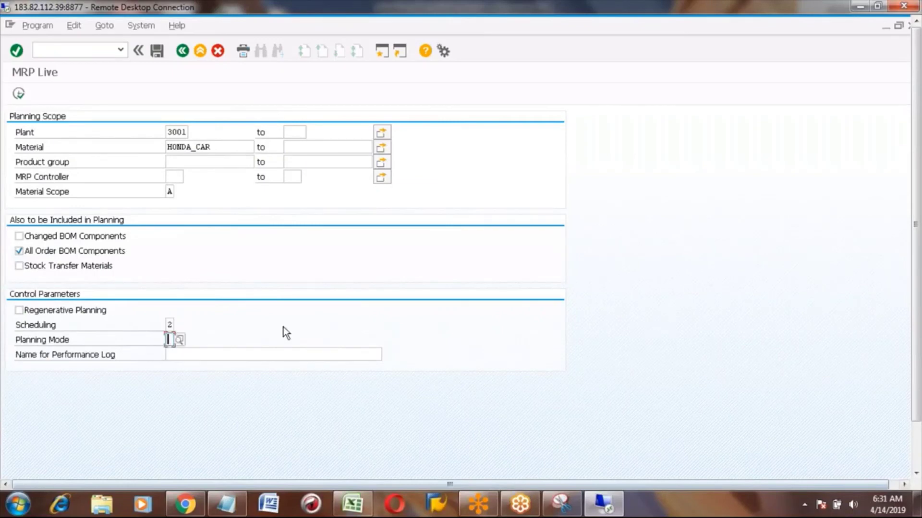
{"action": "type", "text": "1"}
{"action": "left_click", "coordinate": [18, 94]}
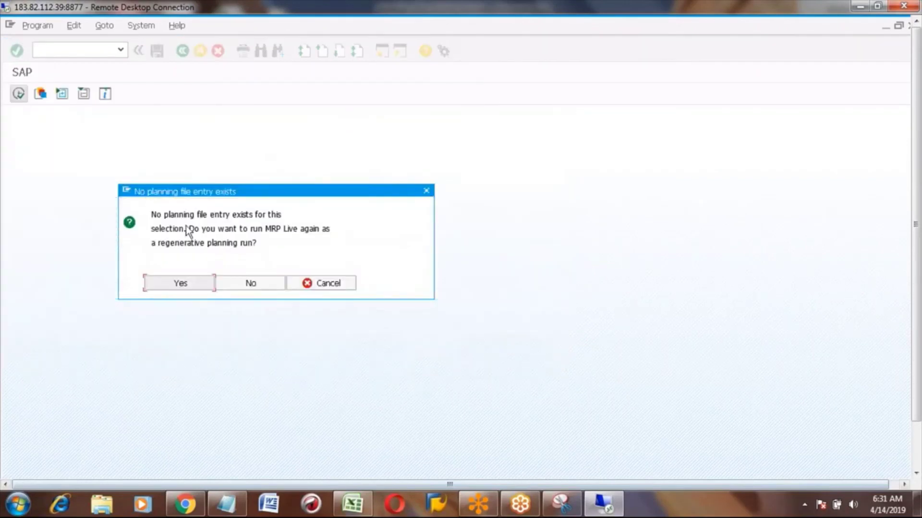
{"action": "left_click", "coordinate": [167, 282]}
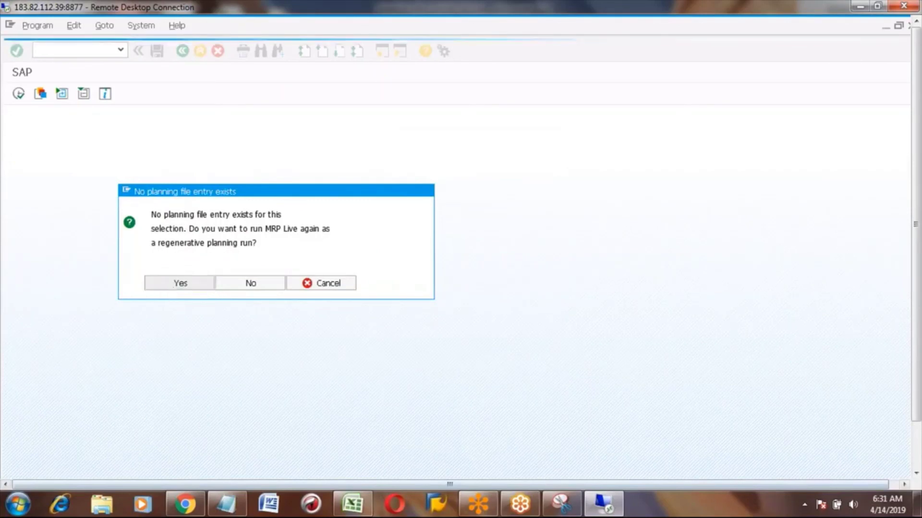